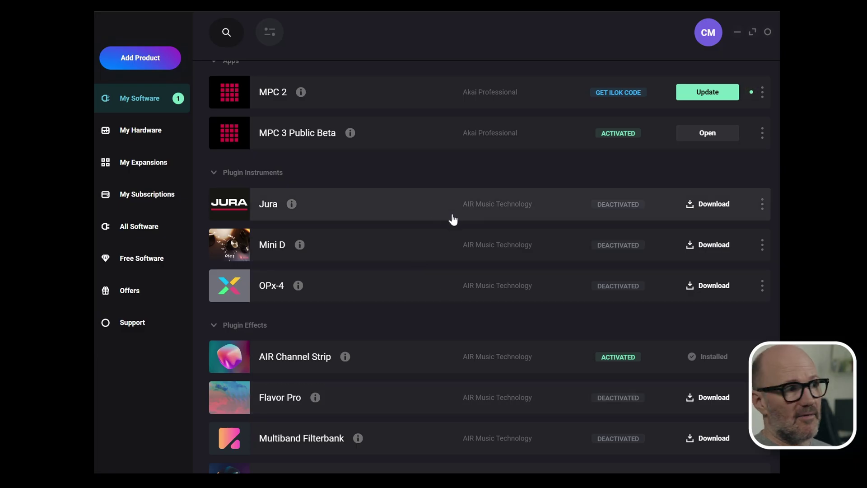
# Step: Examine the owned software list and the serial-code form for adding a new software product, leaving it without adding anything
pyautogui.scroll(-1, 367, 304)
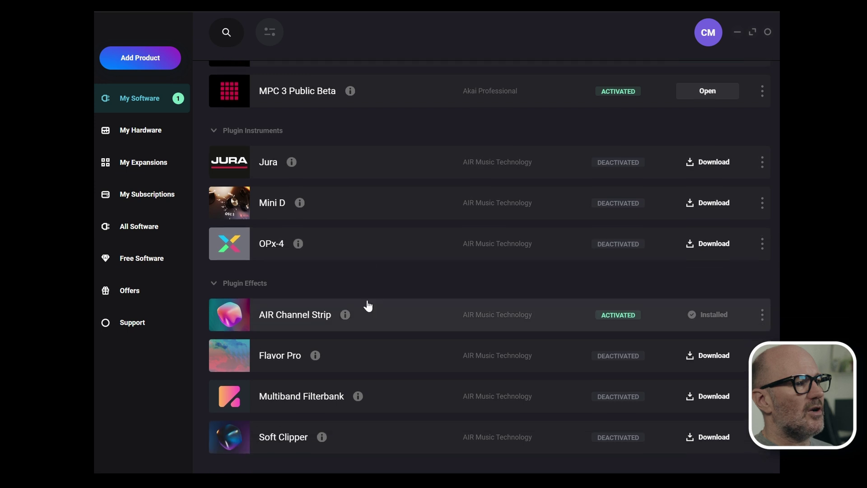
pyautogui.scroll(4, 271, 204)
pyautogui.click(145, 59)
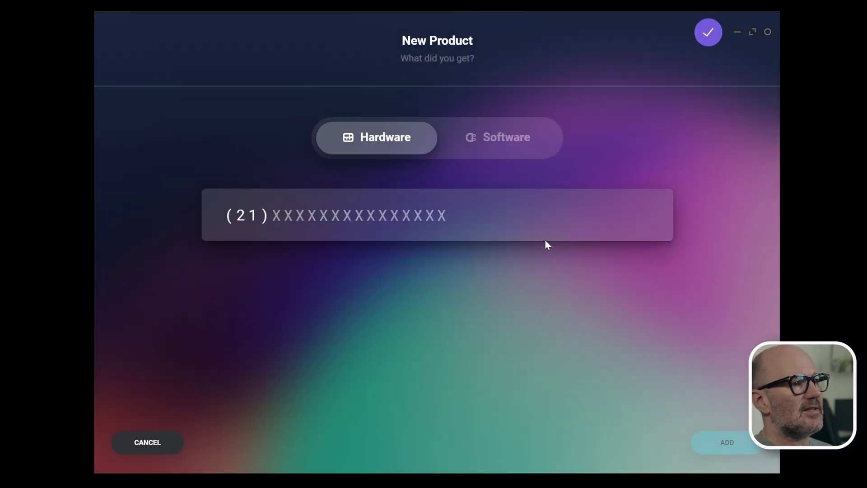
pyautogui.click(503, 153)
pyautogui.click(227, 215)
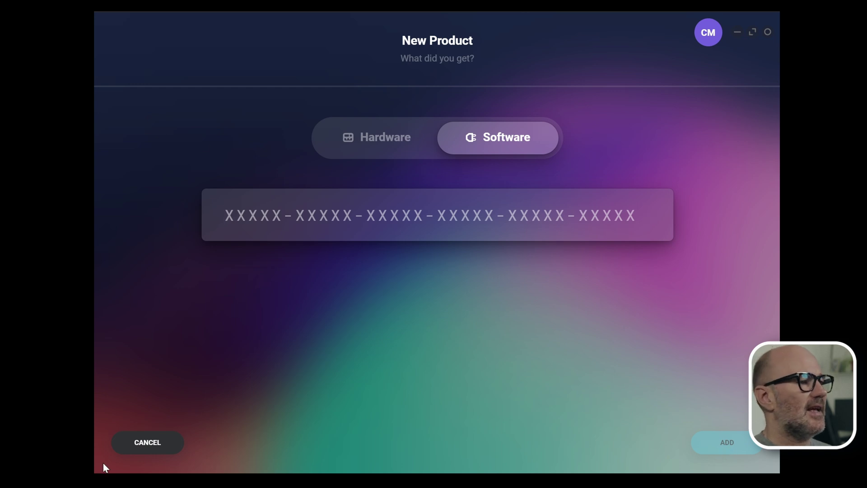
pyautogui.click(131, 448)
pyautogui.scroll(-4, 581, 432)
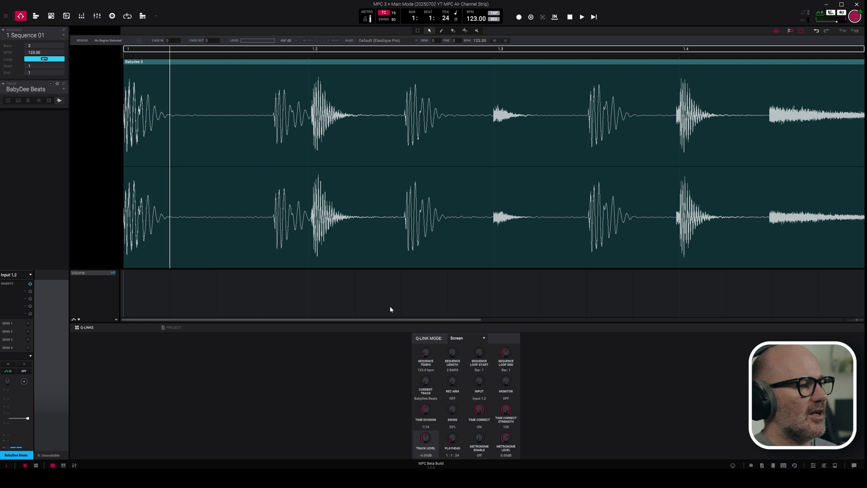
# Step: Audition the BabyDee Beats loop, and load AIR Channel Strip into the track's first insert slot with its window open
pyautogui.press('space')
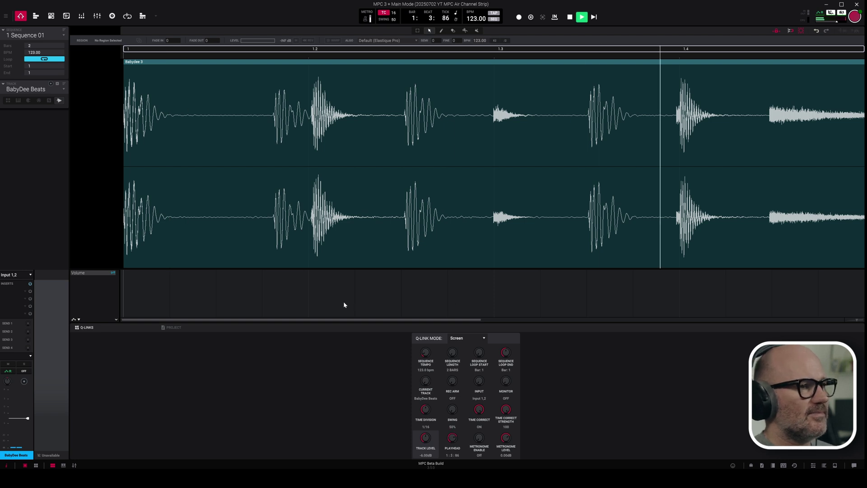
pyautogui.press('space')
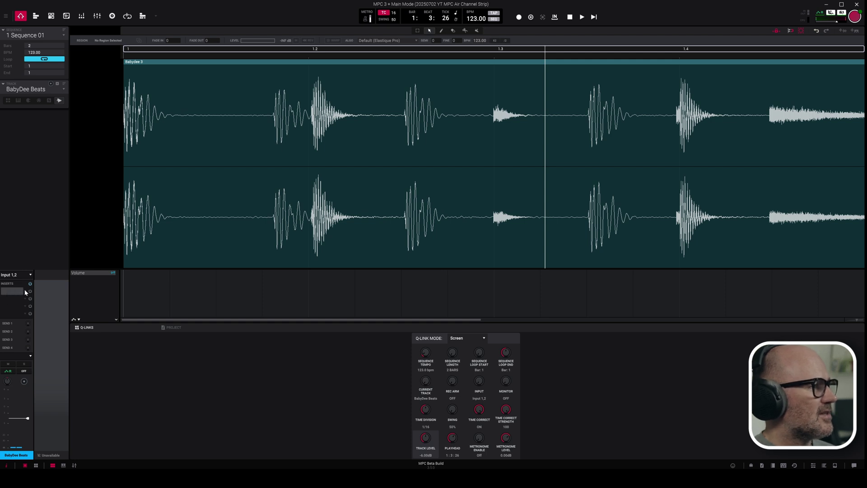
pyautogui.click(13, 293)
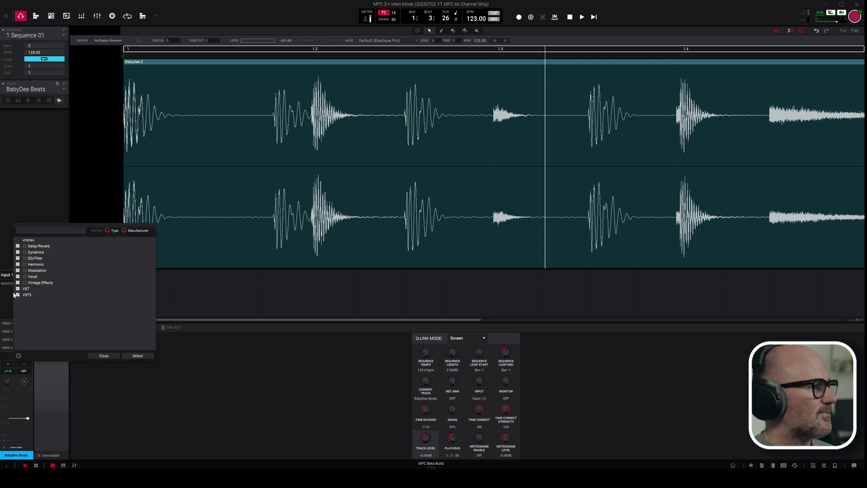
pyautogui.click(18, 252)
pyautogui.click(24, 258)
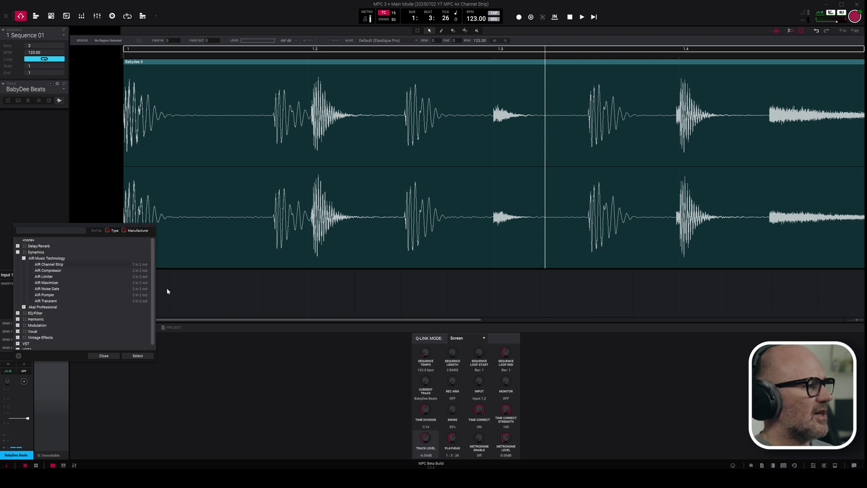
pyautogui.click(137, 357)
pyautogui.click(12, 291)
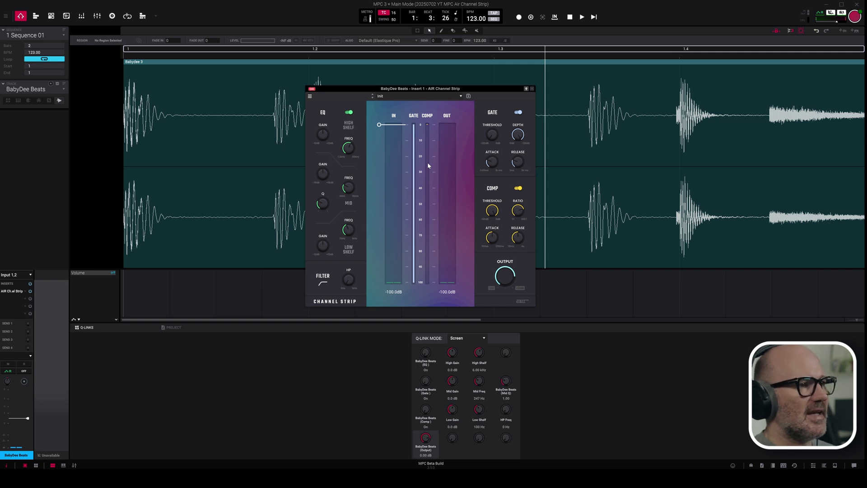
pyautogui.moveTo(350, 282)
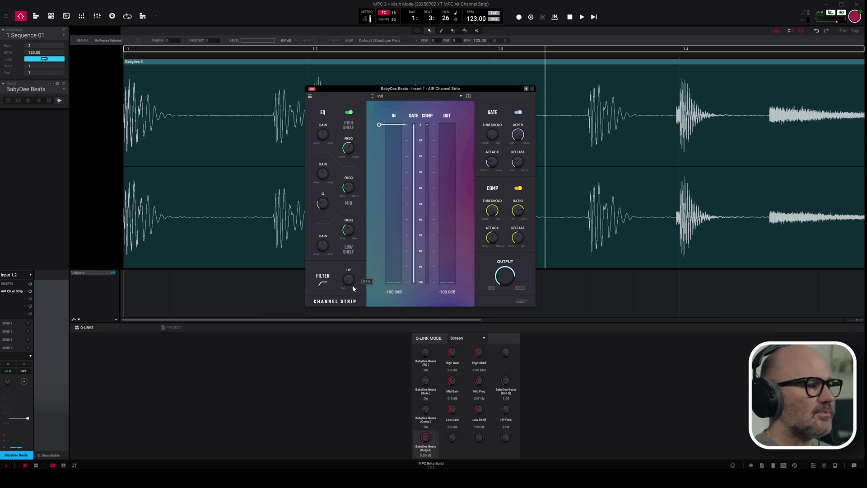
pyautogui.moveTo(347, 283); pyautogui.dragTo(347, 276)
pyautogui.doubleClick(347, 276)
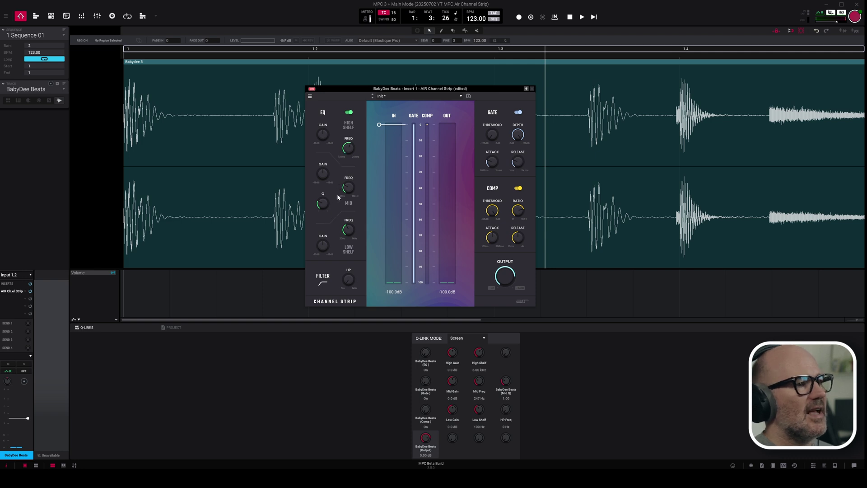
# Step: Set the EQ frequencies to 292 Hz for the mid band, 9.57 kHz for the high shelf and 72.7 Hz for the low shelf
pyautogui.moveTo(349, 188); pyautogui.dragTo(349, 213)
pyautogui.moveTo(348, 148)
pyautogui.mouseDown()
pyautogui.moveTo(348, 158)
pyautogui.moveTo(348, 149)
pyautogui.mouseUp()
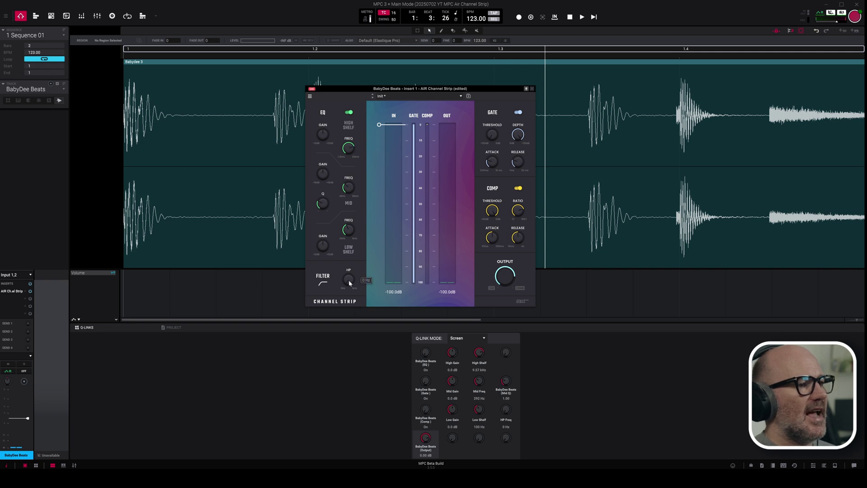
pyautogui.moveTo(350, 233); pyautogui.dragTo(350, 246)
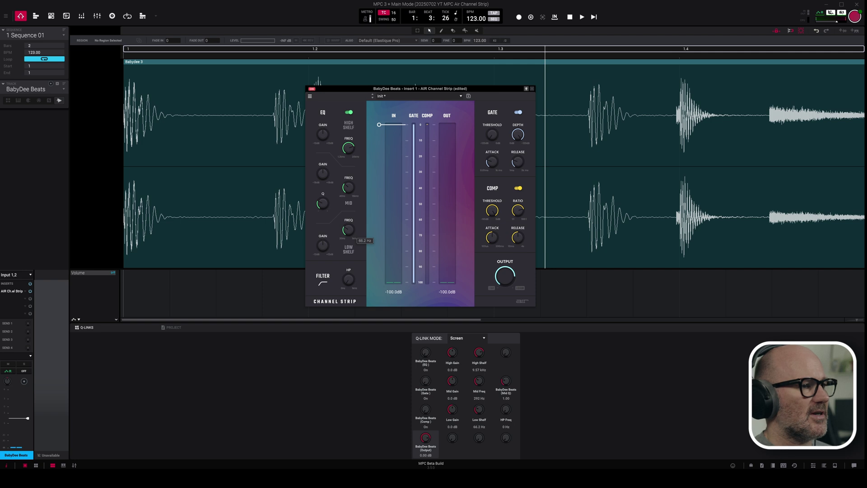
pyautogui.moveTo(349, 235)
pyautogui.mouseDown()
pyautogui.moveTo(349, 218)
pyautogui.moveTo(349, 246)
pyautogui.mouseUp()
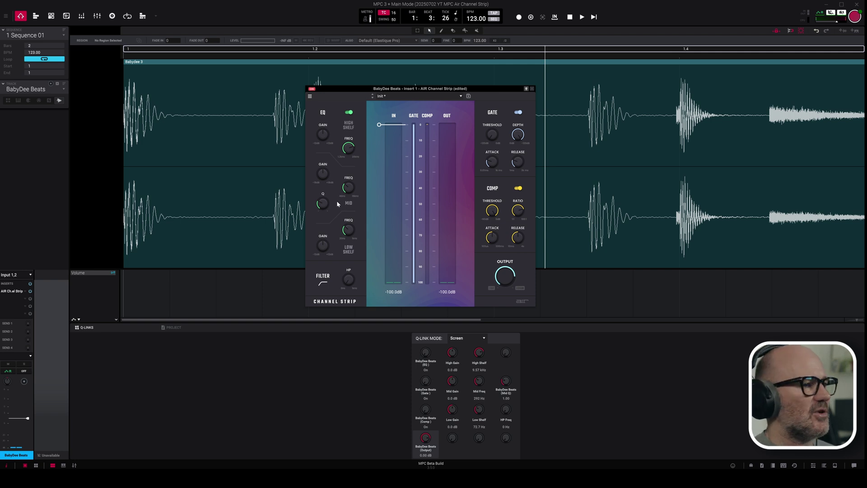
pyautogui.moveTo(347, 230)
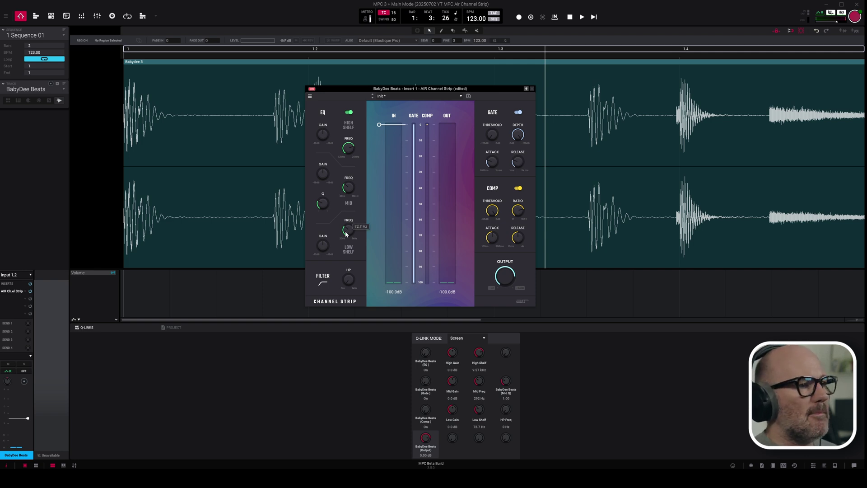
# Step: Turn off the gate and compressor sections of the channel strip
pyautogui.moveTo(382, 217)
pyautogui.click(518, 112)
pyautogui.click(519, 188)
# Step: Set the high-pass filter to 45 Hz while the drum loop plays, and stop playback
pyautogui.moveTo(318, 176)
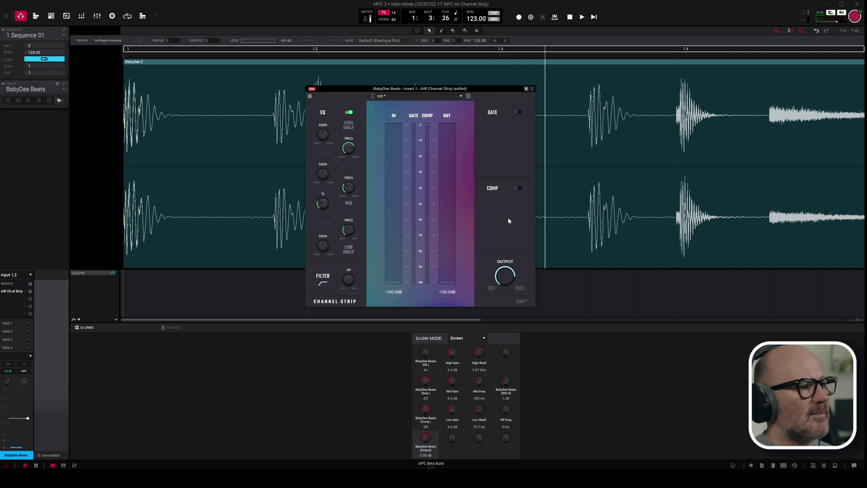
pyautogui.press('space')
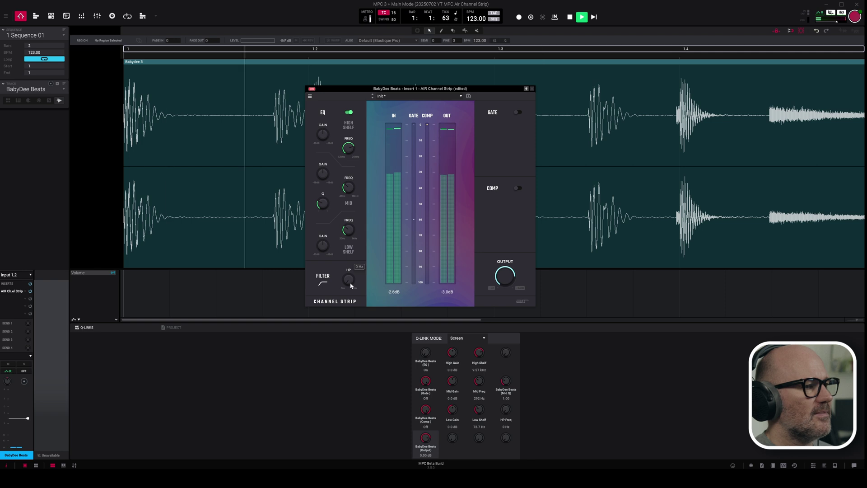
pyautogui.moveTo(349, 279)
pyautogui.mouseDown()
pyautogui.moveTo(348, 252)
pyautogui.moveTo(348, 279)
pyautogui.mouseUp()
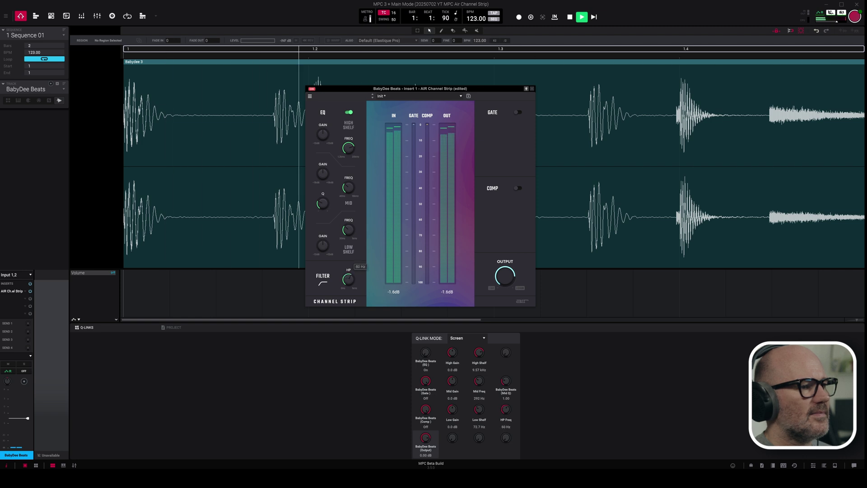
pyautogui.press('space')
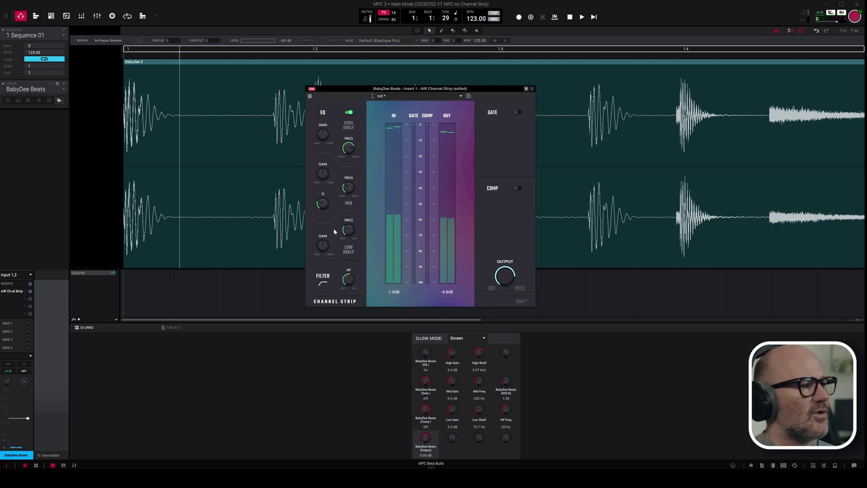
# Step: Set the low shelf frequency to 99.5 Hz and boost its gain to +3.5 dB while listening to the loop
pyautogui.moveTo(347, 232)
pyautogui.moveTo(348, 230); pyautogui.dragTo(348, 228)
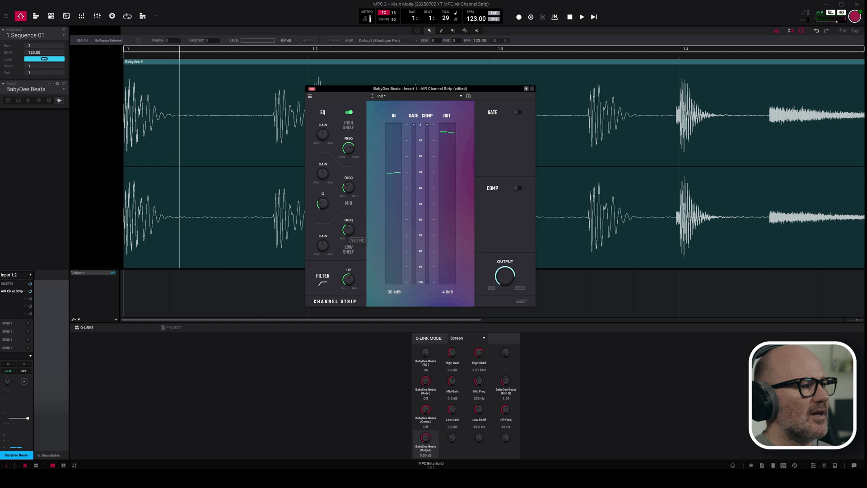
pyautogui.moveTo(324, 246)
pyautogui.press('space')
pyautogui.moveTo(324, 245); pyautogui.dragTo(324, 241)
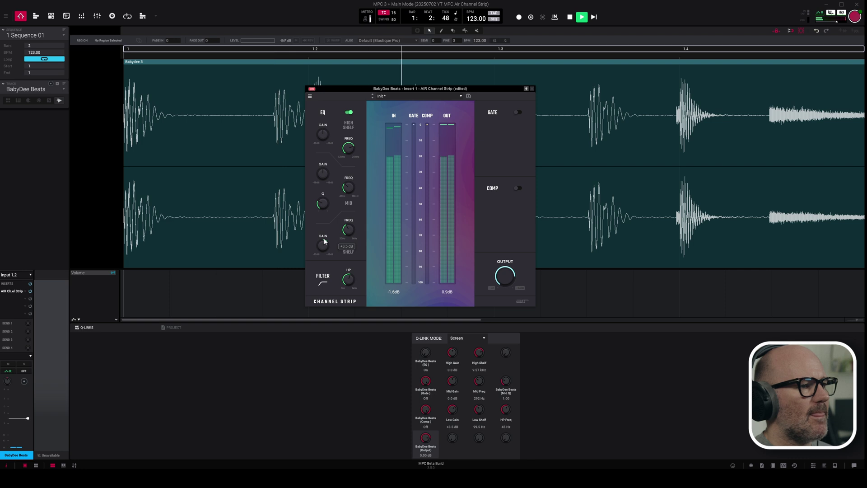
pyautogui.press('space')
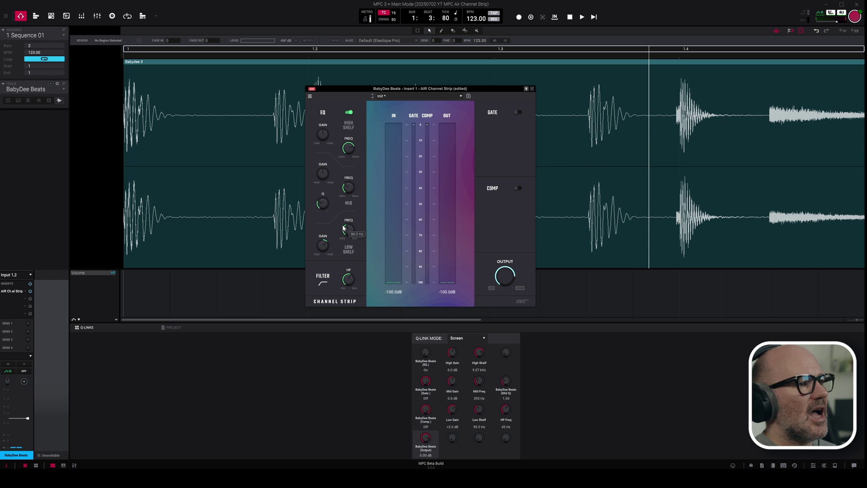
# Step: Set the mid band's Q to 0.96 and its frequency to 3.37 kHz
pyautogui.moveTo(348, 193)
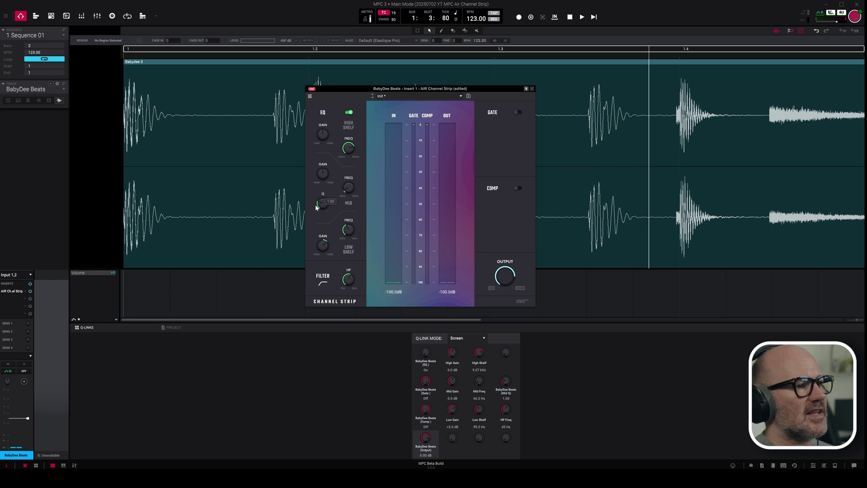
pyautogui.moveTo(327, 175)
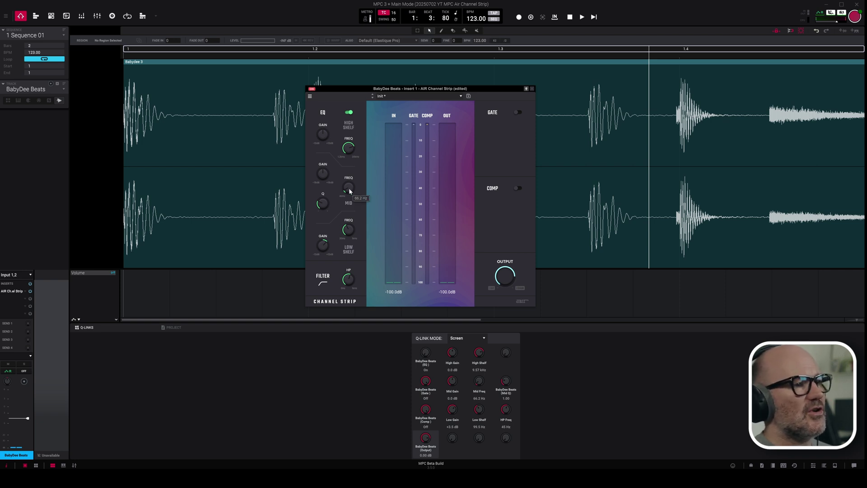
pyautogui.moveTo(350, 191); pyautogui.dragTo(349, 162)
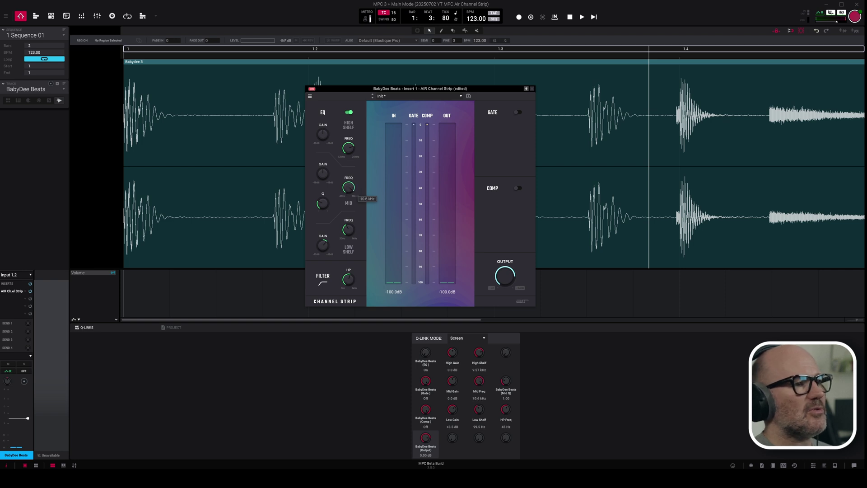
pyautogui.moveTo(331, 204)
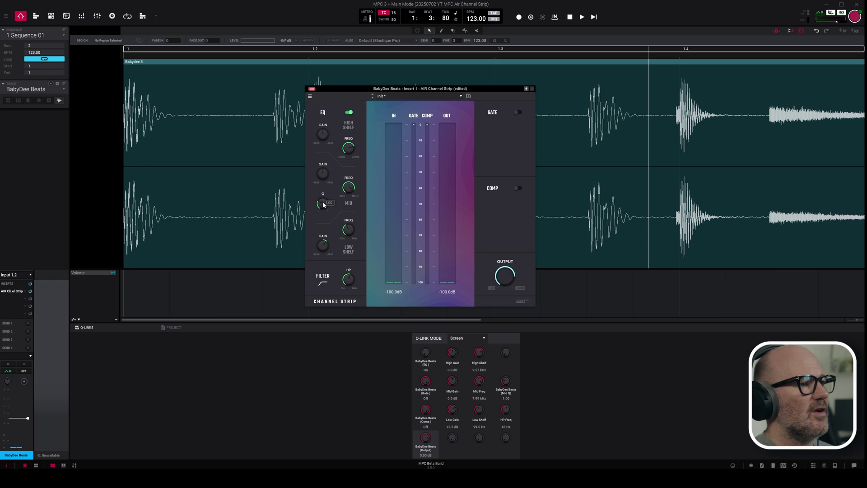
pyautogui.moveTo(323, 204); pyautogui.dragTo(324, 205)
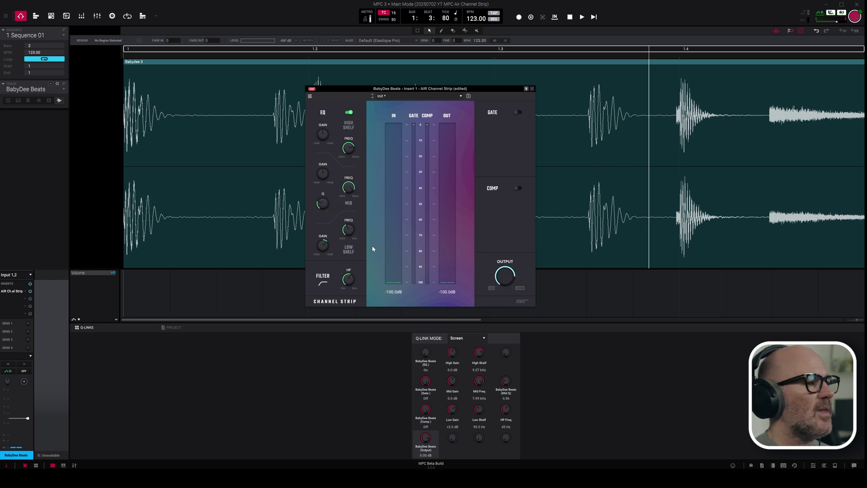
pyautogui.moveTo(349, 187)
pyautogui.mouseDown()
pyautogui.moveTo(349, 199)
pyautogui.moveTo(349, 191)
pyautogui.mouseUp()
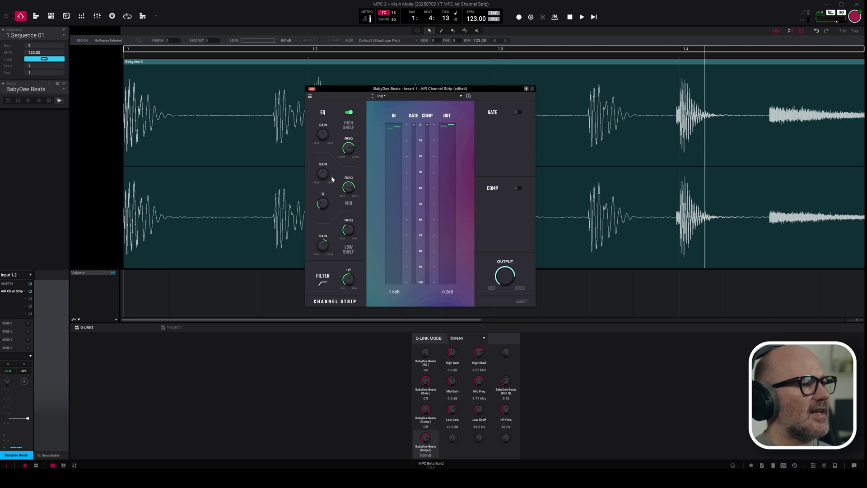
pyautogui.moveTo(356, 190); pyautogui.dragTo(349, 209)
# Step: Boost the mid band's gain to +3.2 dB and set its Q to 1.01 while the loop plays
pyautogui.moveTo(349, 190)
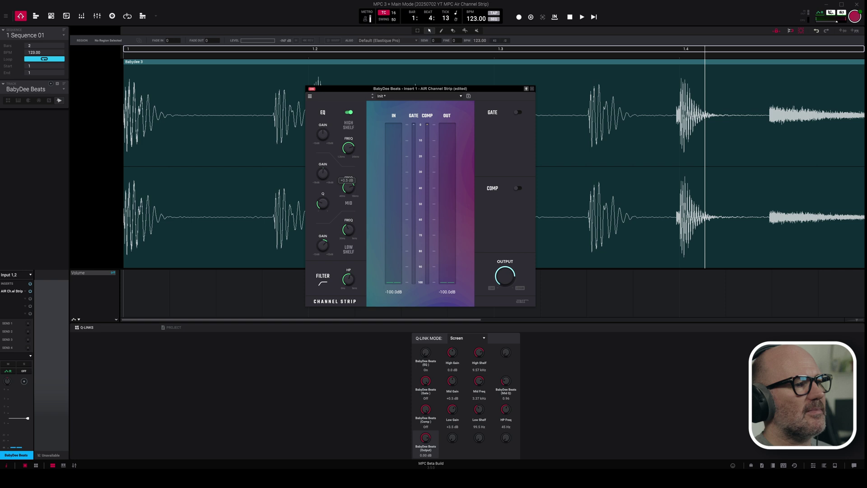
pyautogui.press('space')
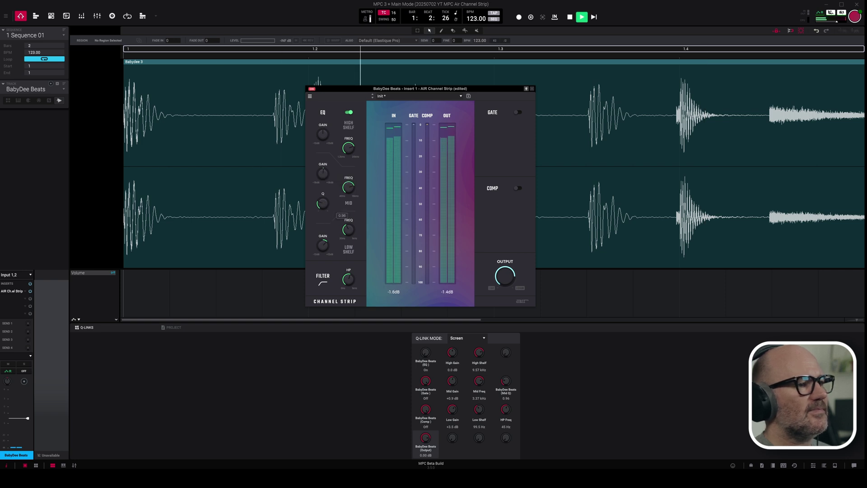
pyautogui.moveTo(329, 171)
pyautogui.mouseDown()
pyautogui.moveTo(329, 149)
pyautogui.moveTo(332, 186)
pyautogui.mouseUp()
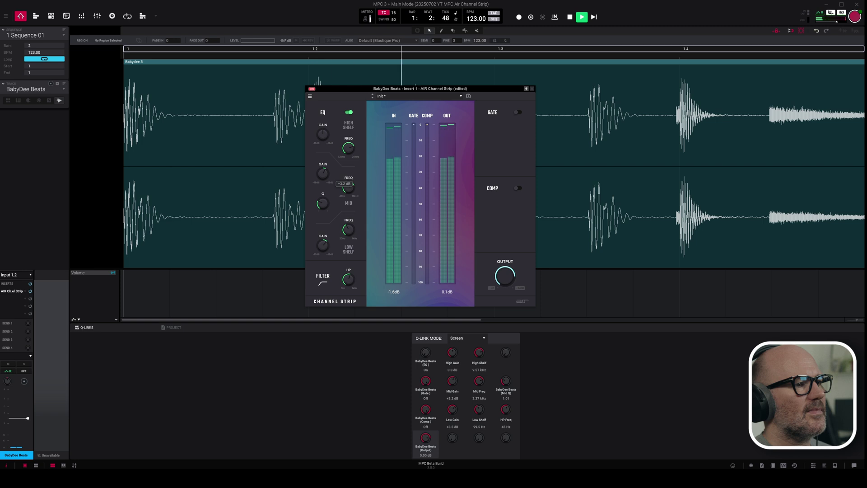
pyautogui.press('space')
# Step: Adjust the mid band's frequency to about 4.2 kHz while listening to the loop, and stop playback
pyautogui.moveTo(350, 187); pyautogui.dragTo(351, 192)
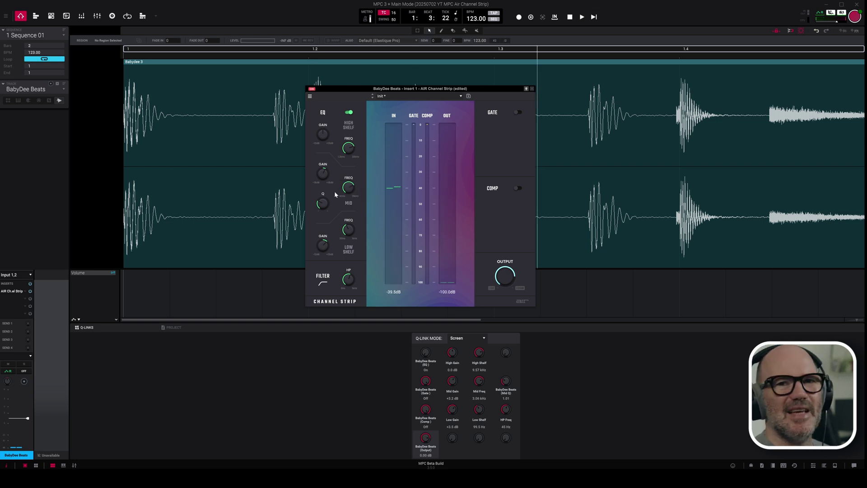
pyautogui.press('space')
pyautogui.moveTo(347, 188)
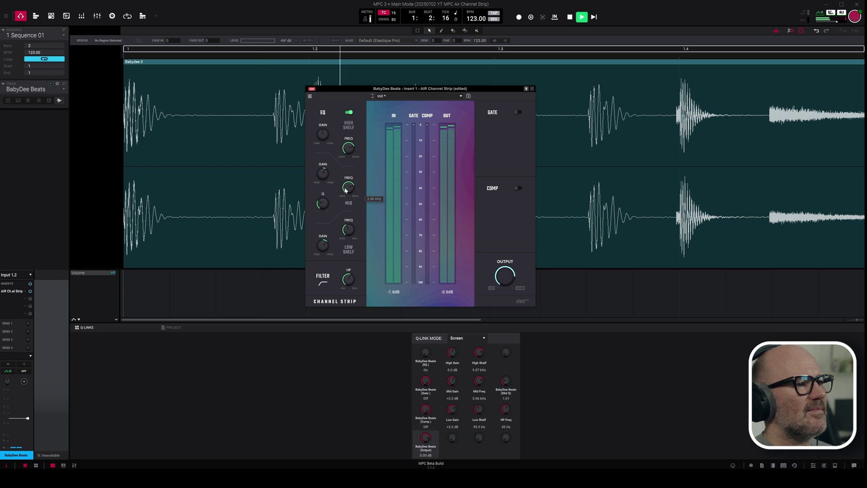
pyautogui.moveTo(347, 188); pyautogui.dragTo(347, 179)
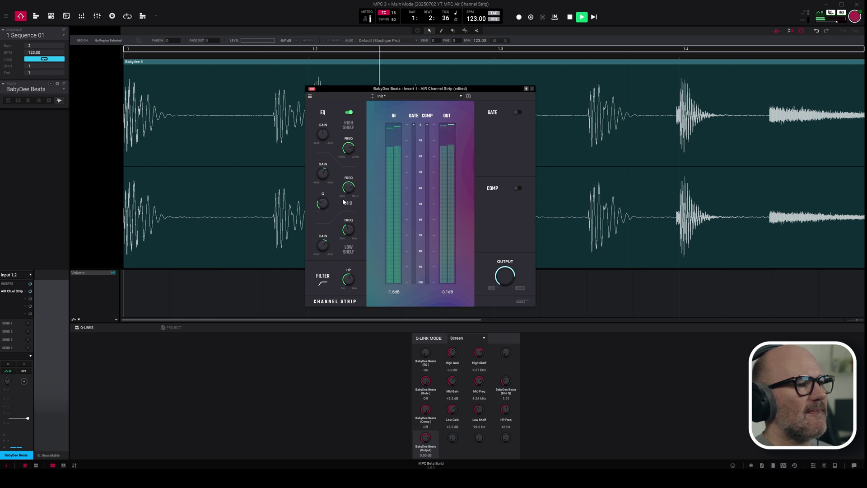
pyautogui.press('space')
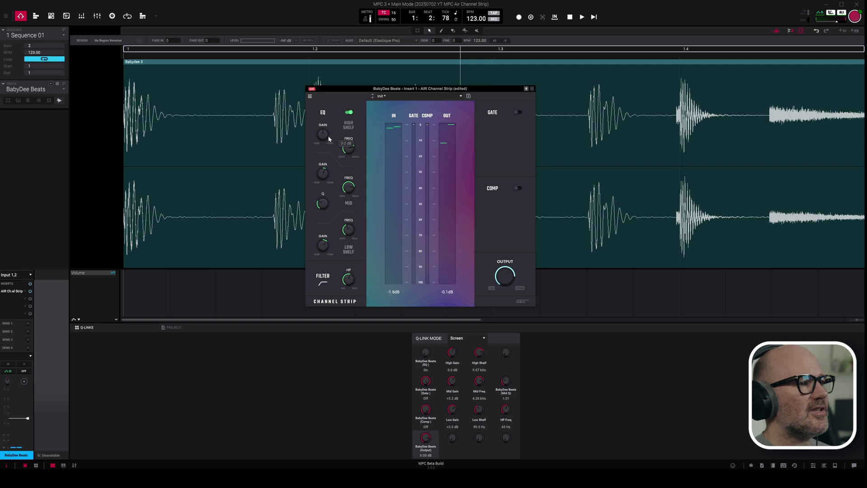
# Step: Set the EQ high shelf to 5.36 kHz and +3.6 dB while playing the loop, comparing it with the EQ bypassed
pyautogui.moveTo(347, 149)
pyautogui.moveTo(347, 149); pyautogui.dragTo(321, 129)
pyautogui.press('space')
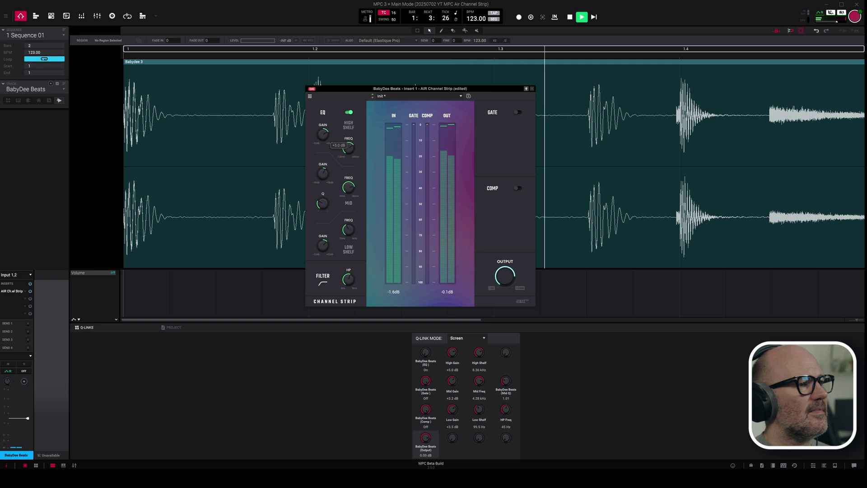
pyautogui.click(348, 113)
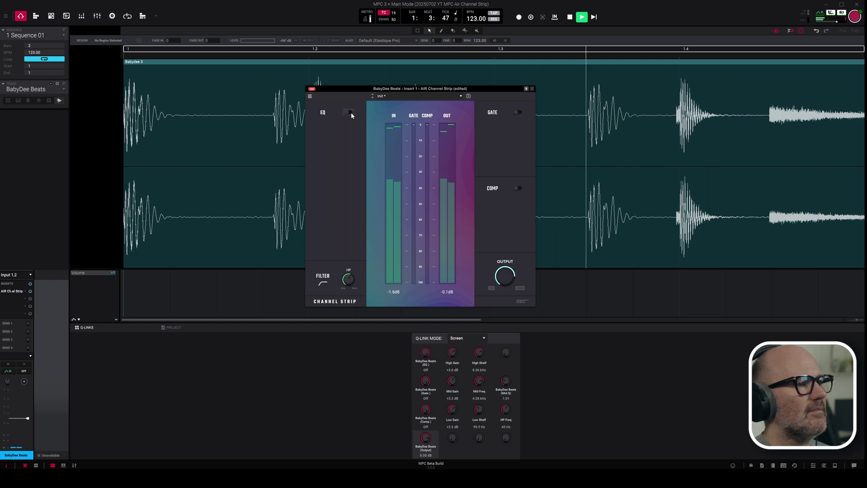
pyautogui.click(349, 112)
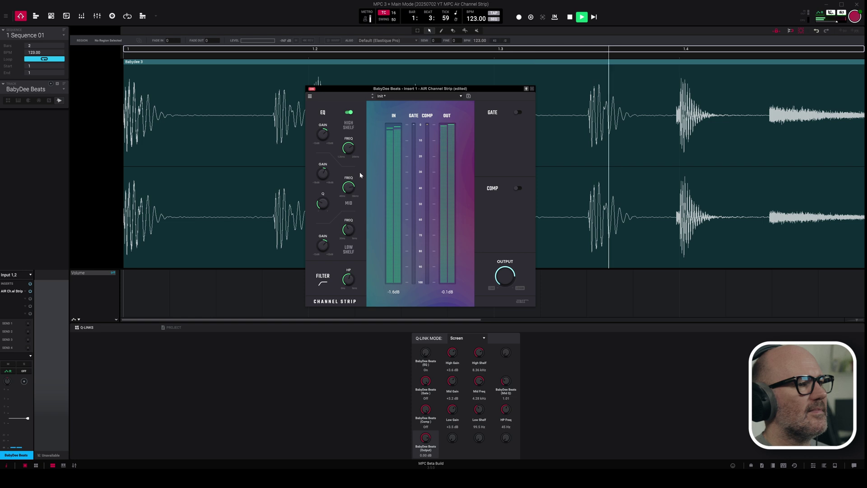
# Step: Reduce the high shelf gain to +2.1 dB, compare the loop with the EQ bypassed and re-enabled, and stop playback
pyautogui.moveTo(324, 137)
pyautogui.scroll(-3, 325, 136)
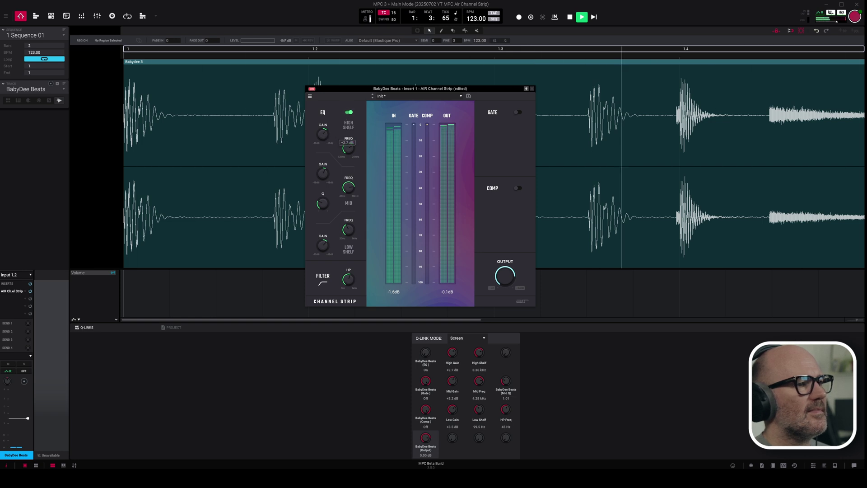
pyautogui.click(348, 113)
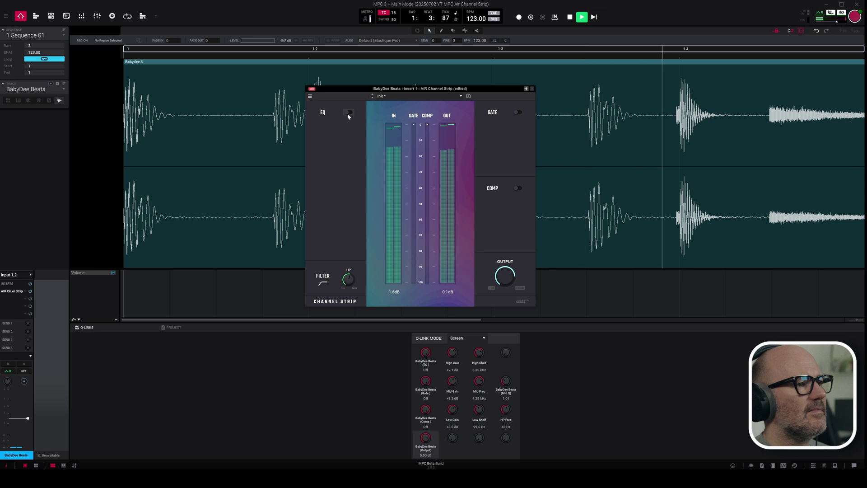
pyautogui.click(349, 113)
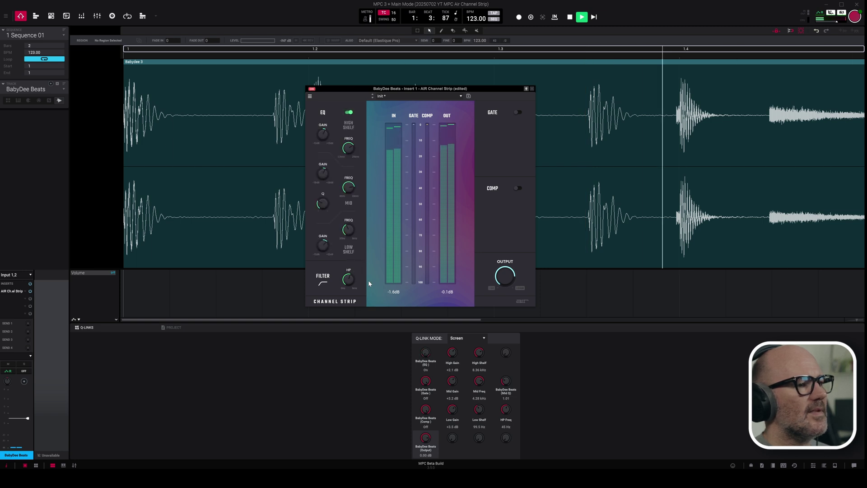
pyautogui.press('space')
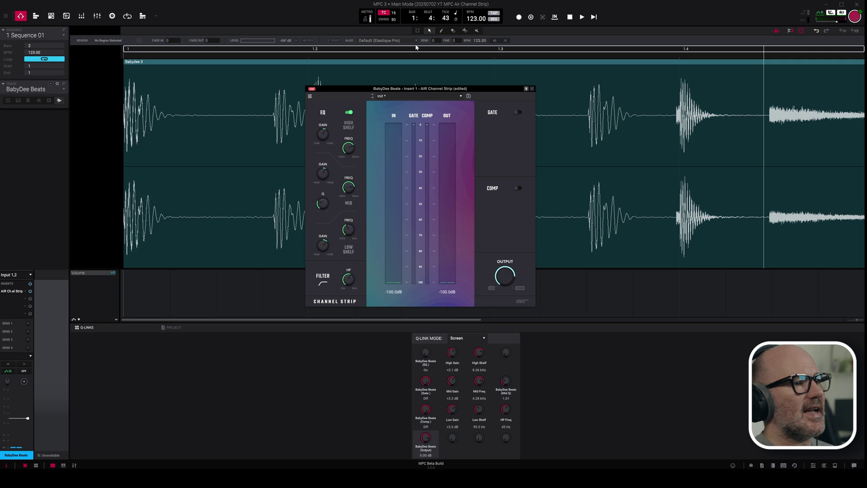
# Step: Examine the plugin's preset categories, including Vocal, Buss and Bass, and close the preset list without loading anything
pyautogui.click(462, 96)
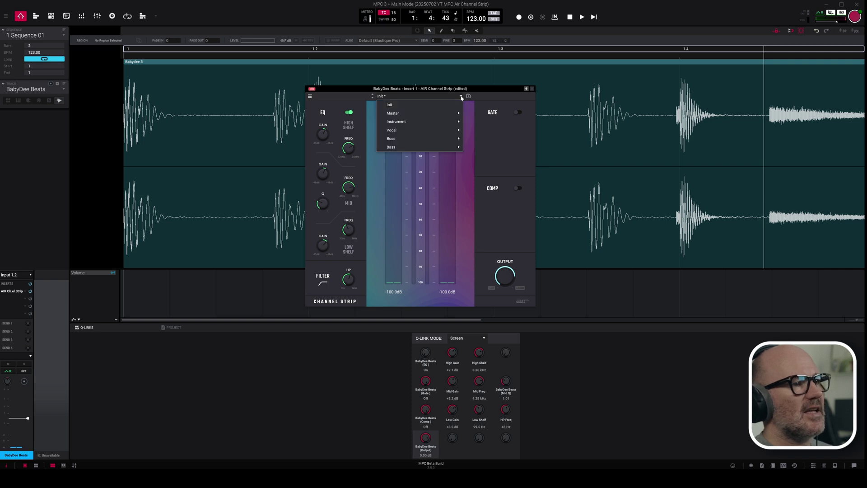
pyautogui.moveTo(388, 113)
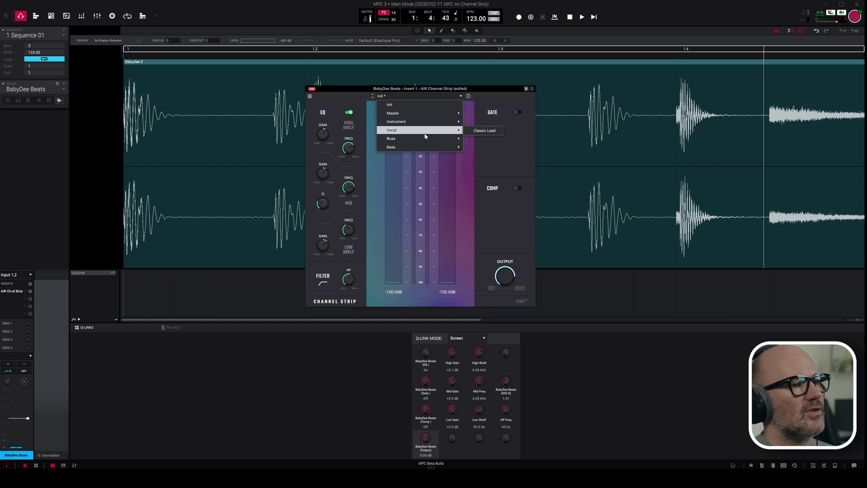
pyautogui.moveTo(454, 148)
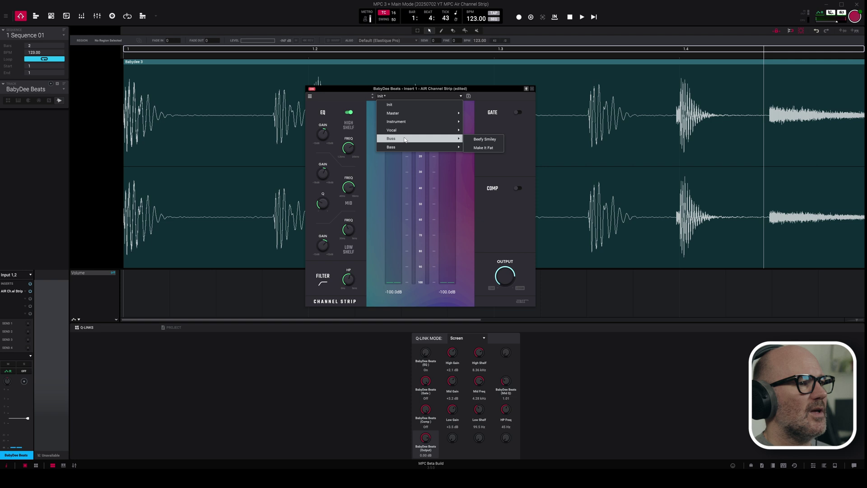
pyautogui.moveTo(427, 134)
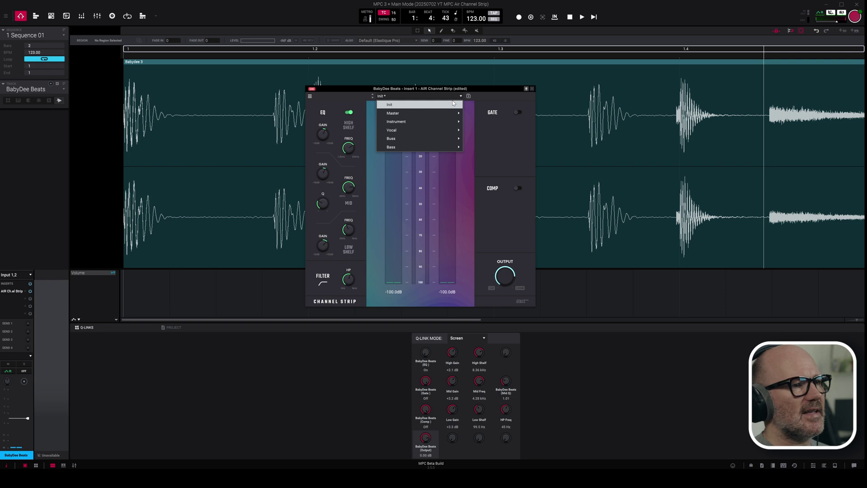
pyautogui.click(489, 95)
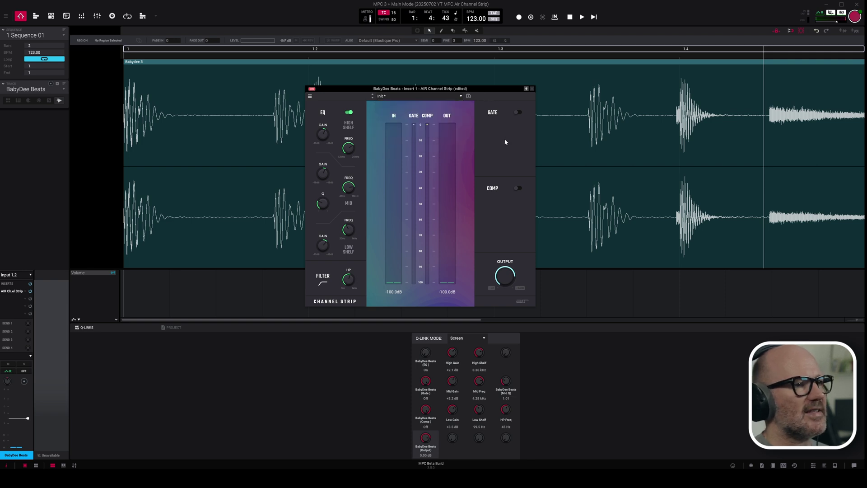
# Step: Enable the gate and raise its threshold to about -13.6 dB while auditioning the drum loop
pyautogui.click(518, 112)
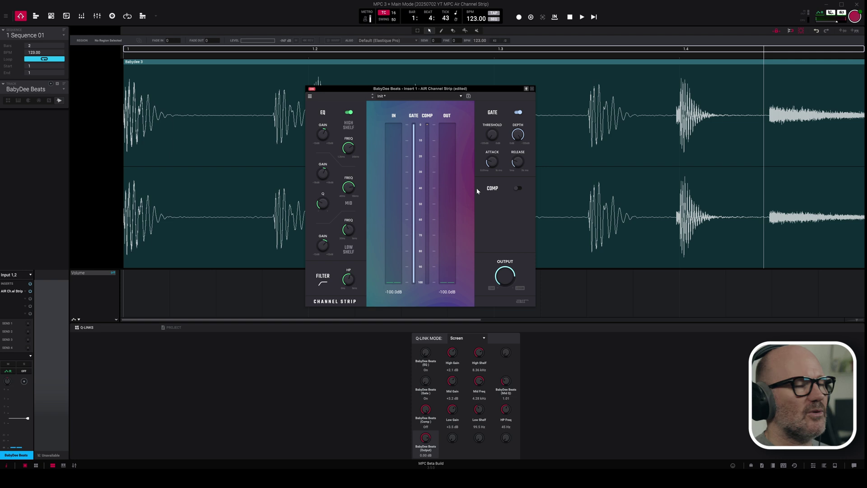
pyautogui.press('space')
pyautogui.press('space')
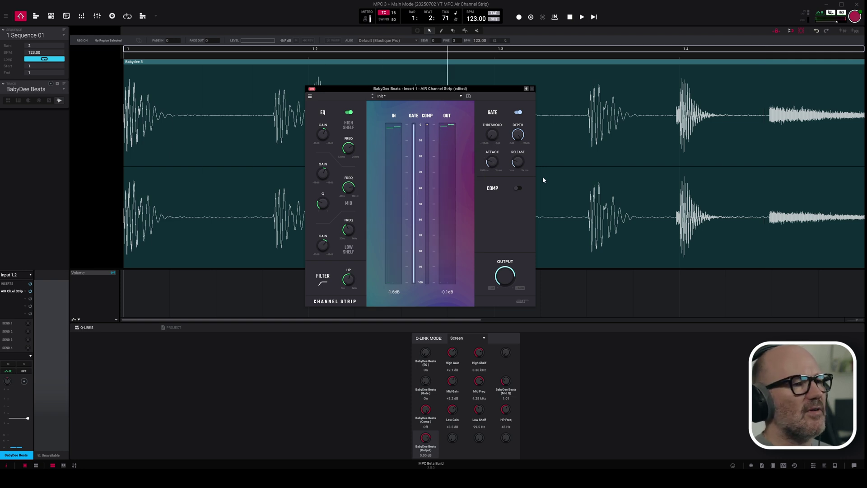
pyautogui.moveTo(492, 139)
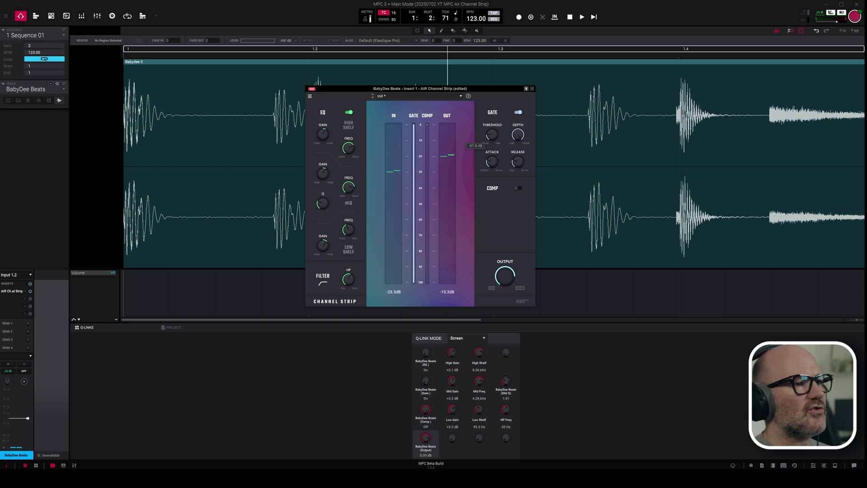
pyautogui.moveTo(492, 135); pyautogui.dragTo(493, 122)
pyautogui.press('space')
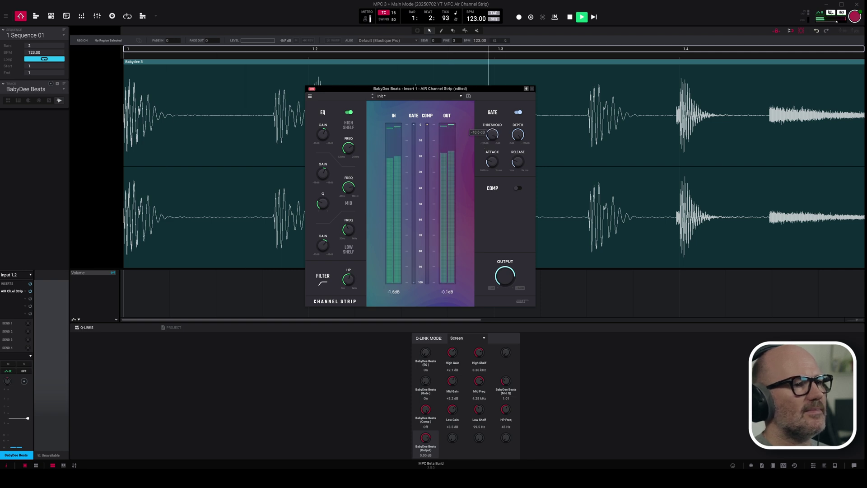
# Step: Raise the gate threshold to about -2.6 dB and shorten its attack and release, stopping the loop after listening
pyautogui.moveTo(494, 161)
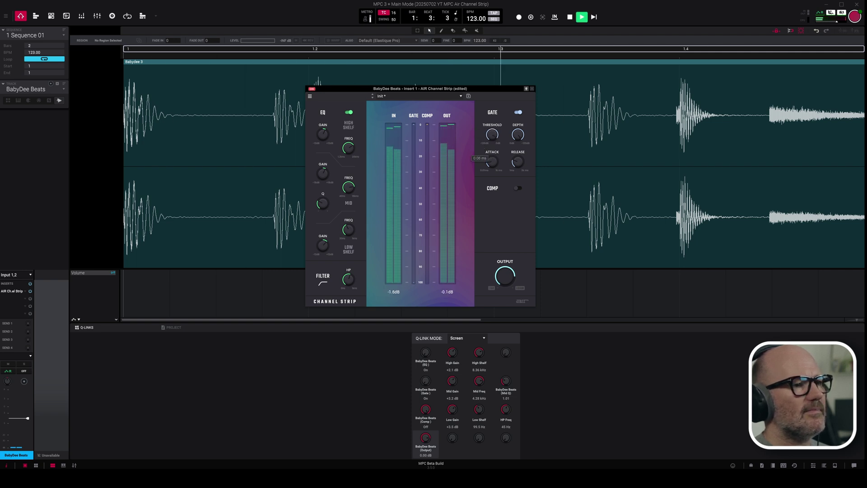
pyautogui.moveTo(494, 161); pyautogui.dragTo(492, 123)
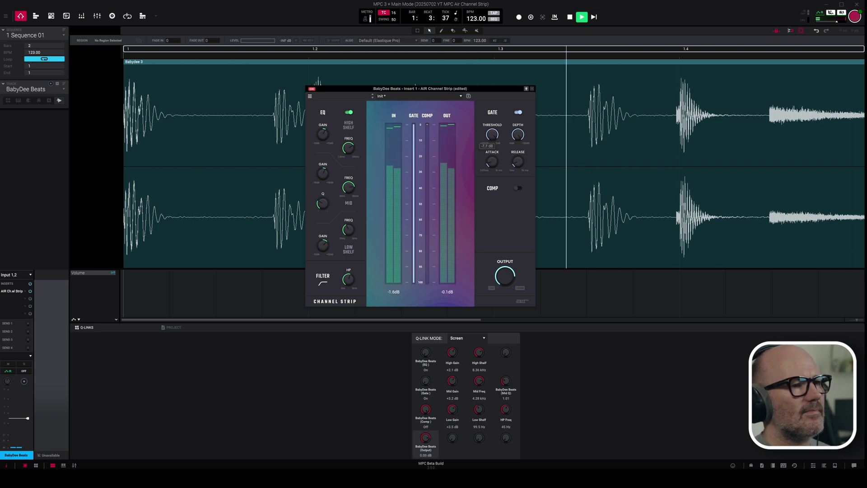
pyautogui.moveTo(492, 135); pyautogui.dragTo(492, 127)
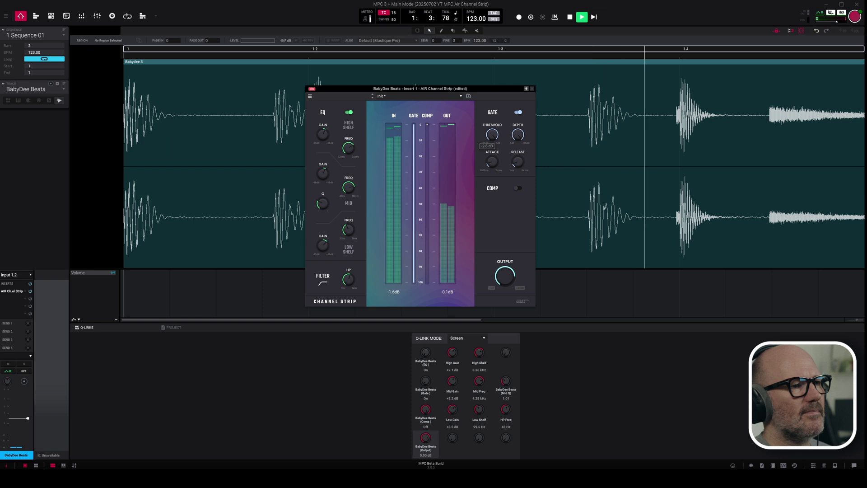
pyautogui.moveTo(492, 162); pyautogui.dragTo(516, 167)
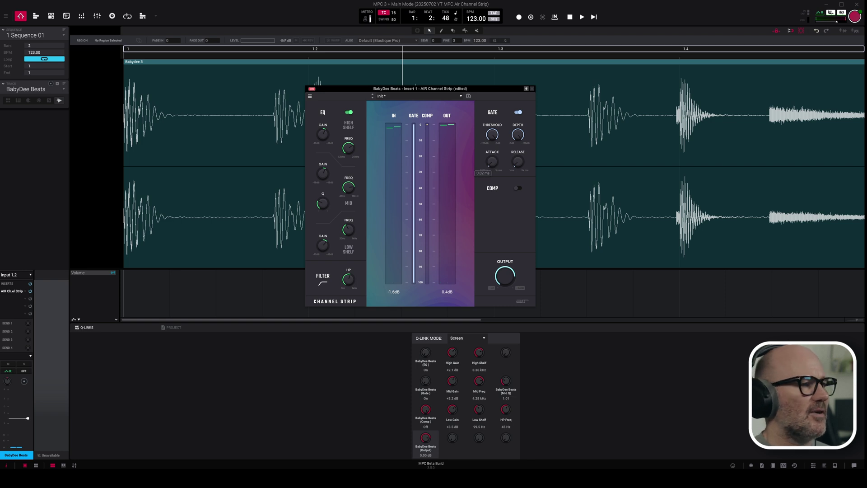
pyautogui.moveTo(492, 161); pyautogui.dragTo(493, 163)
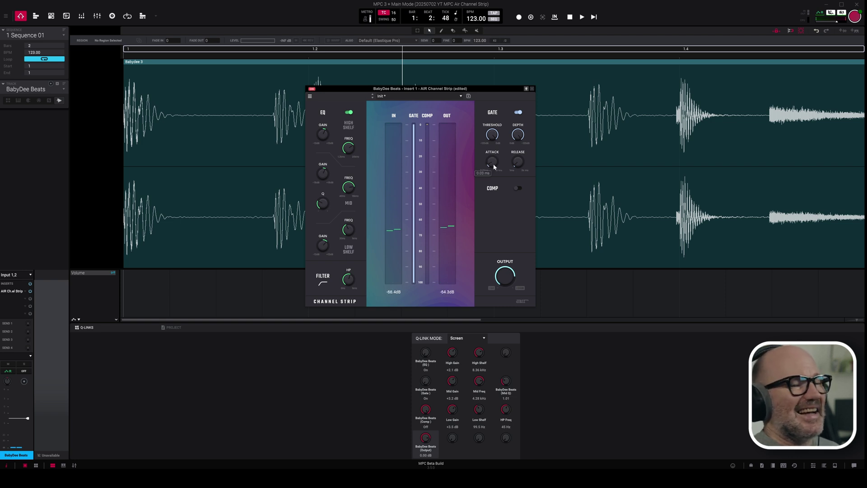
# Step: Disable the gate and enable the compressor
pyautogui.click(518, 112)
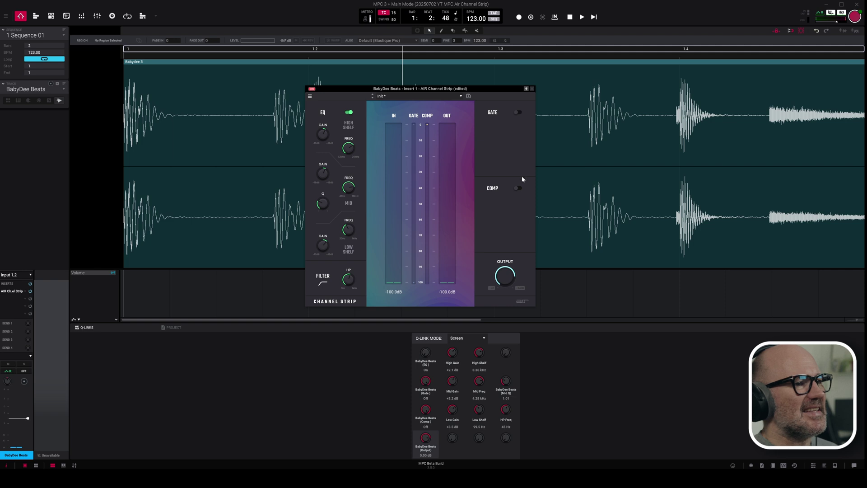
pyautogui.click(518, 188)
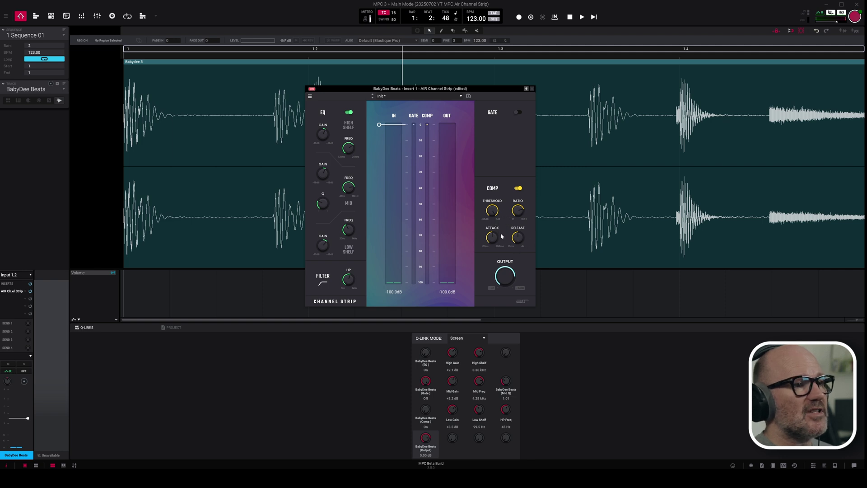
pyautogui.moveTo(517, 240)
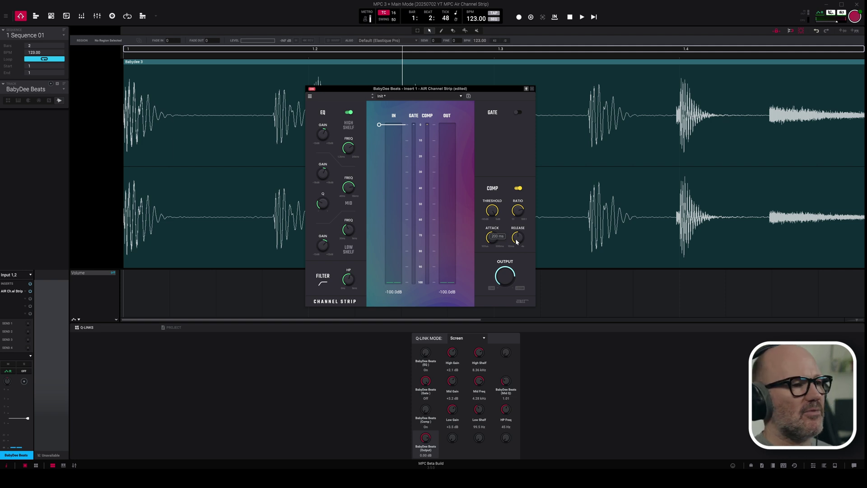
# Step: Shorten the compressor's release to about its minimum and set its attack to about 30 ms, auditioning the loop
pyautogui.press('space')
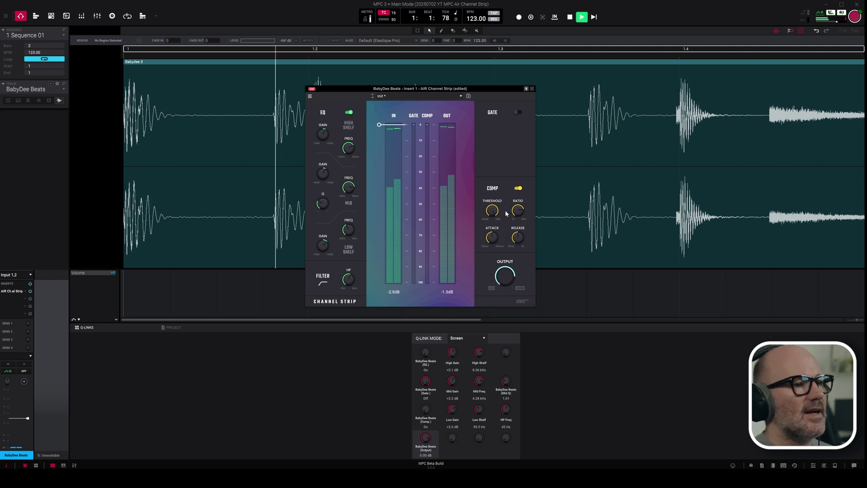
pyautogui.scroll(-5, 516, 237)
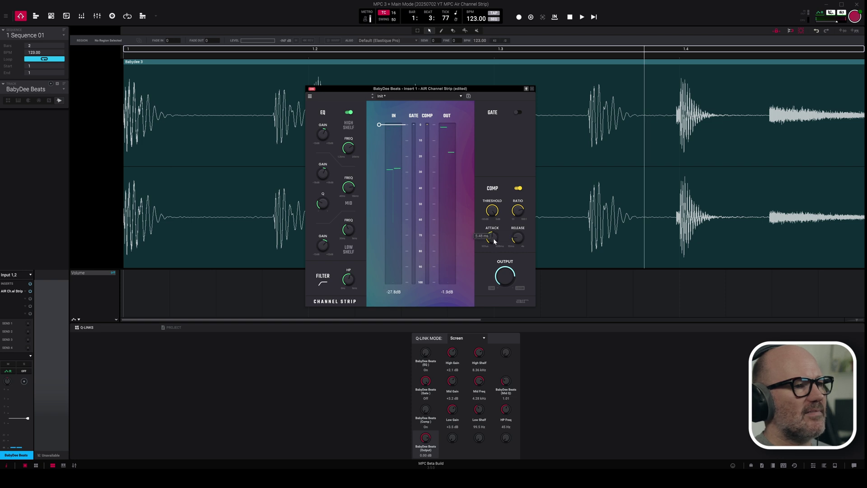
pyautogui.scroll(-5, 491, 234)
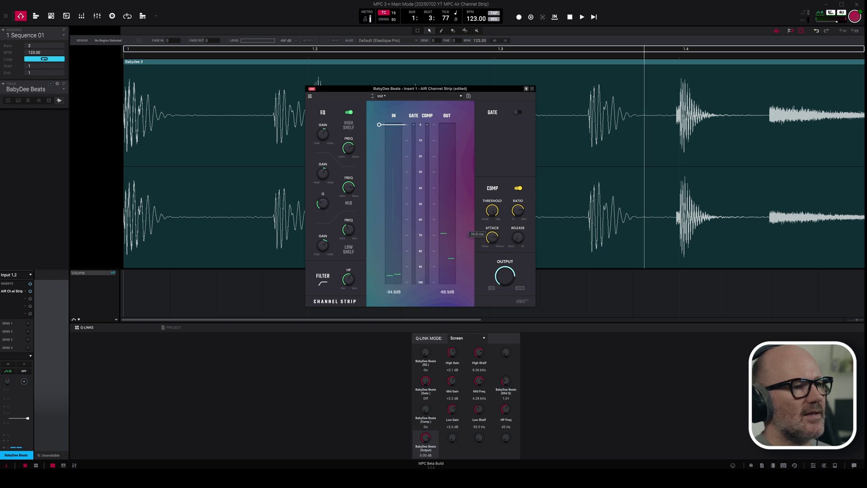
# Step: Lower the compressor threshold to about -22 dB while the loop plays
pyautogui.moveTo(519, 213)
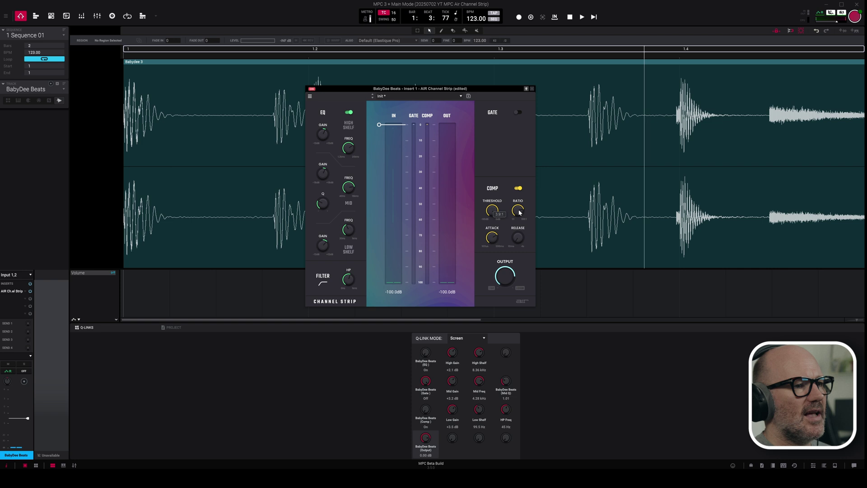
pyautogui.scroll(-5, 492, 210)
pyautogui.press('space')
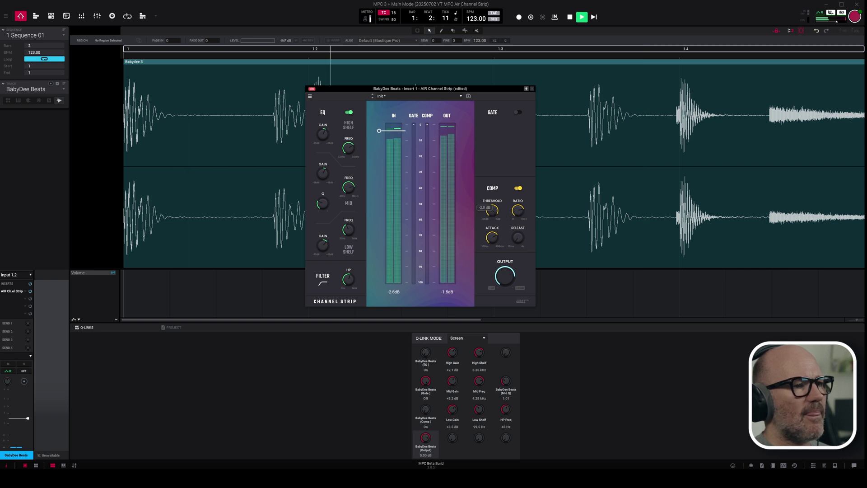
pyautogui.scroll(-5, 492, 210)
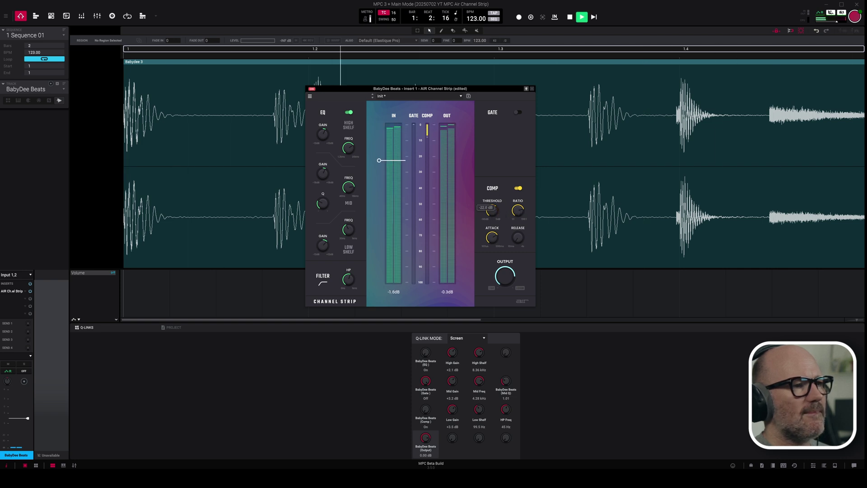
# Step: Readjust the compressor threshold, stopping and restarting the loop, and settle it at about -25 dB
pyautogui.press('space')
pyautogui.scroll(-1, 421, 170)
pyautogui.scroll(5, 421, 170)
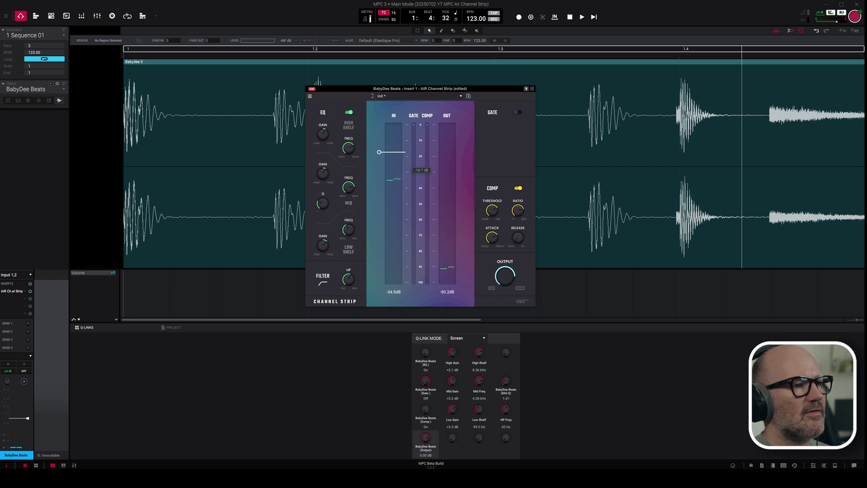
pyautogui.press('space')
pyautogui.scroll(-6, 499, 210)
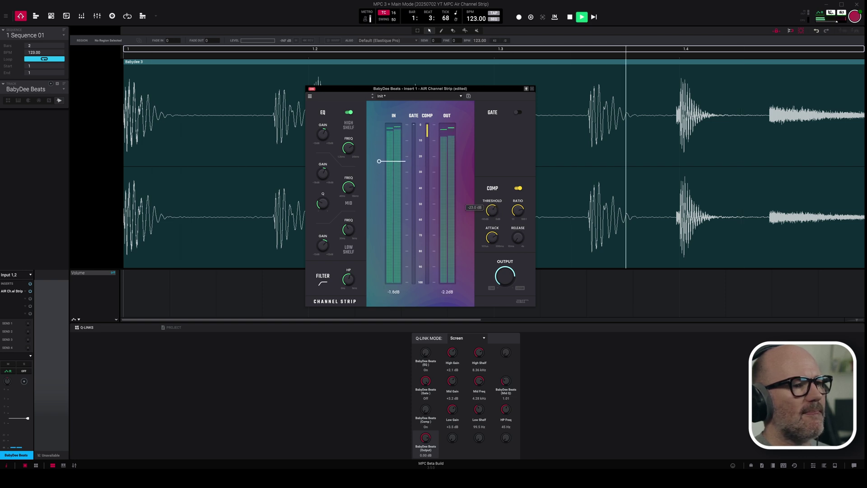
# Step: Raise the channel strip's output level to about 2.5 dB while the loop plays, and compare with the compressor bypassed
pyautogui.moveTo(503, 285)
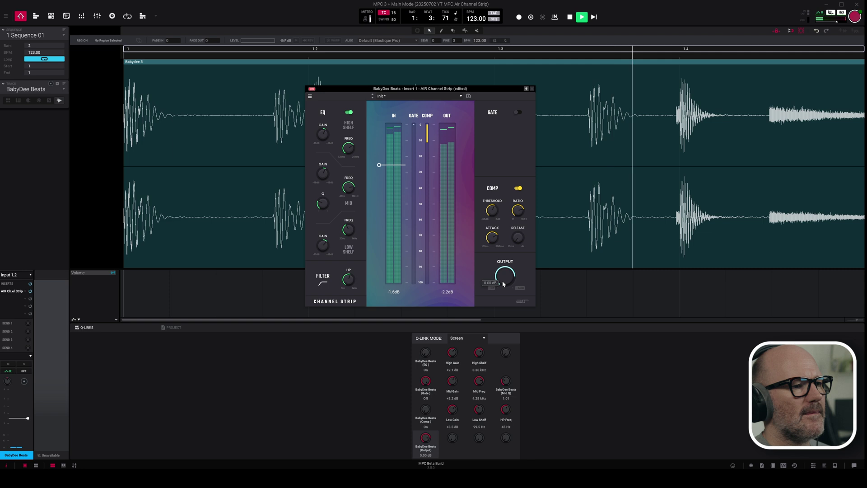
pyautogui.scroll(2, 503, 280)
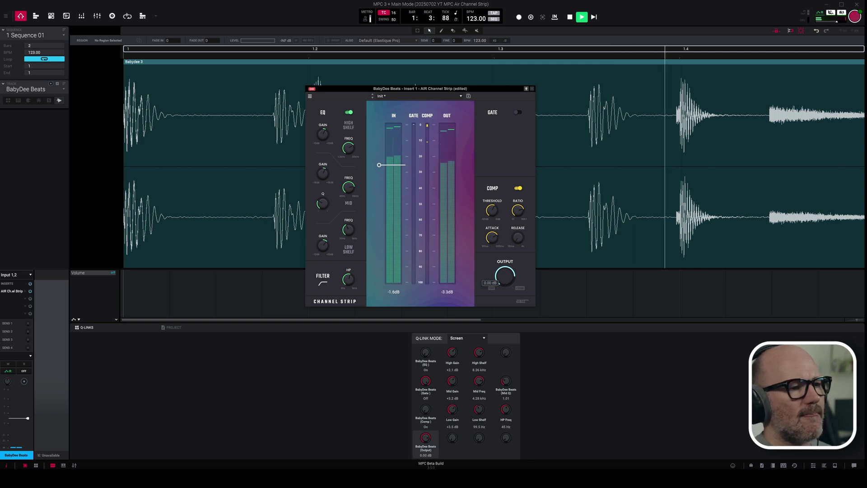
pyautogui.scroll(4, 500, 283)
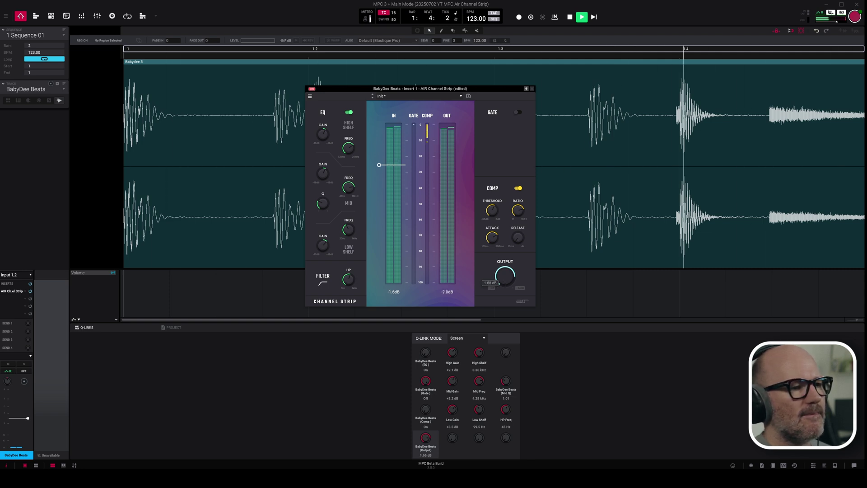
pyautogui.scroll(2, 500, 283)
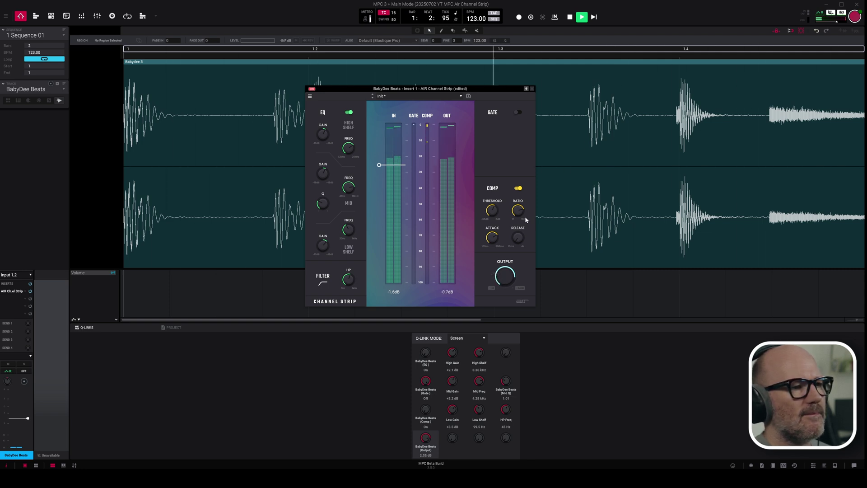
pyautogui.click(519, 189)
pyautogui.click(519, 188)
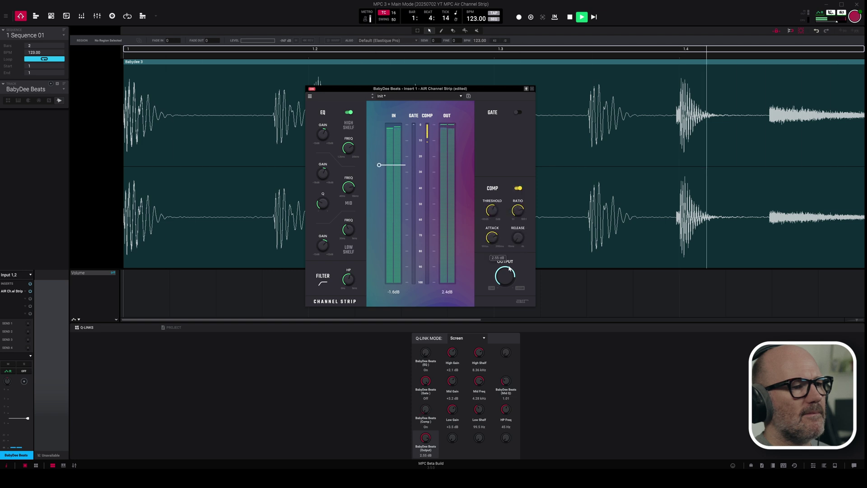
# Step: Switch the compressor off and back on to compare levels, and raise the output to about 5.9 dB
pyautogui.click(518, 189)
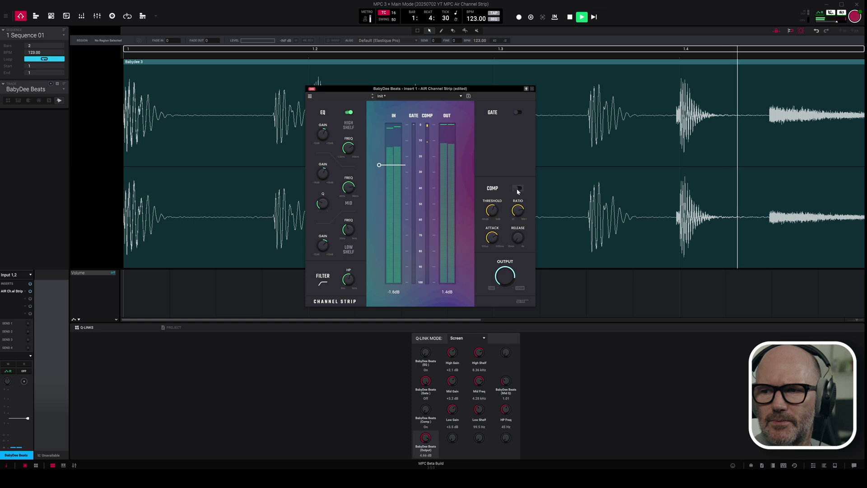
pyautogui.click(518, 189)
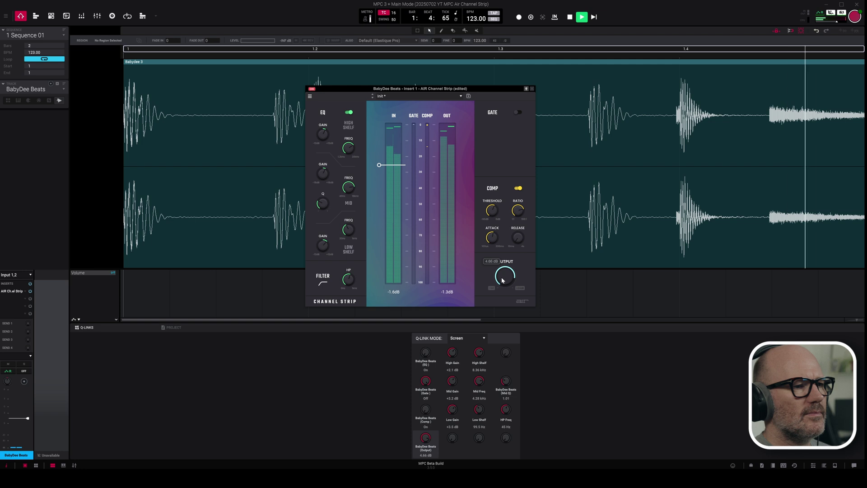
pyautogui.moveTo(503, 281); pyautogui.dragTo(503, 271)
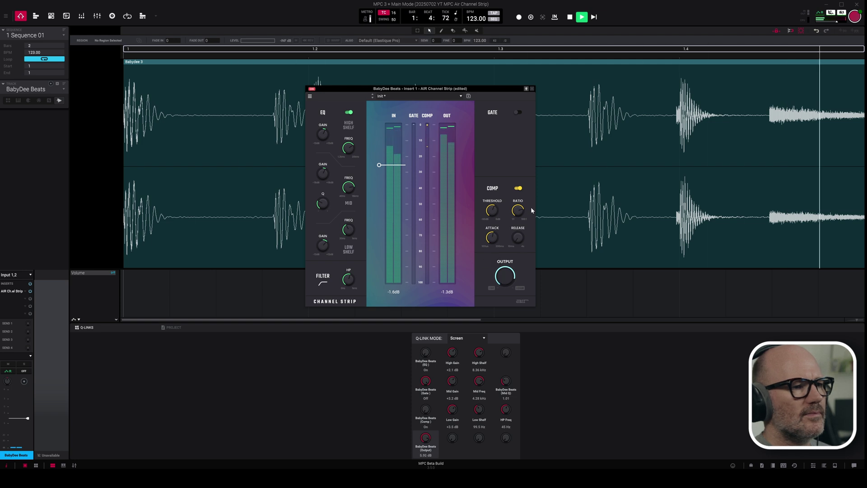
# Step: Reduce the compressor ratio to about 2.4:1 and fine-tune its threshold to about -25 dB
pyautogui.moveTo(518, 210); pyautogui.dragTo(518, 217)
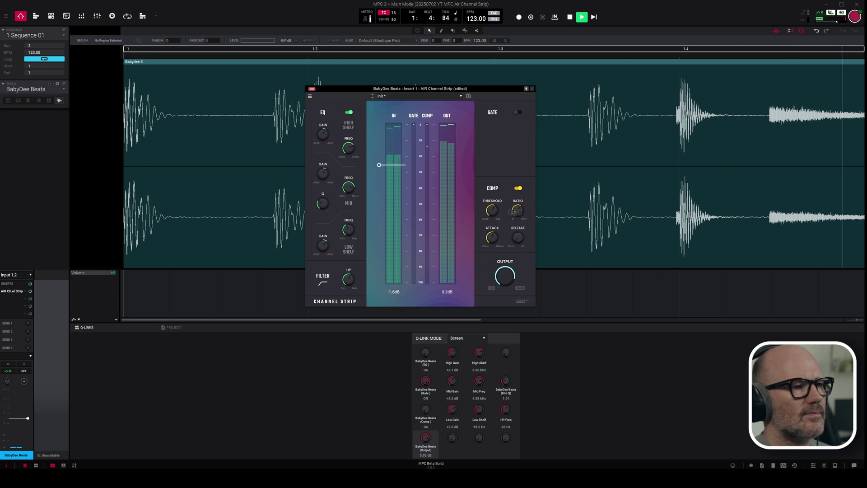
pyautogui.moveTo(492, 214)
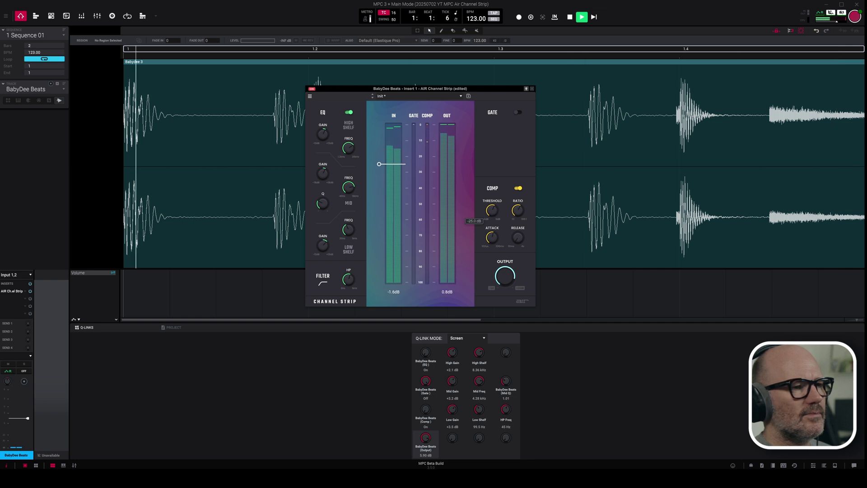
pyautogui.moveTo(492, 214); pyautogui.dragTo(492, 211)
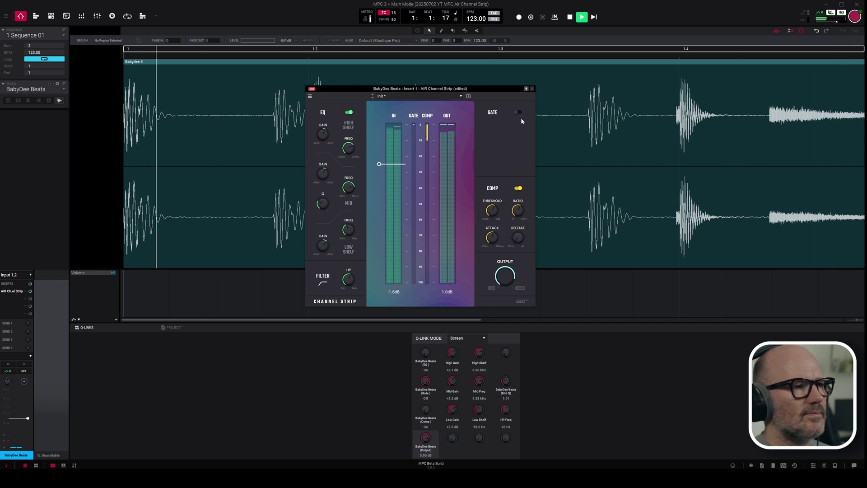
# Step: Compare the loop with the compressor off and on, raise the output to about 7.5 dB, and stop playback
pyautogui.click(518, 188)
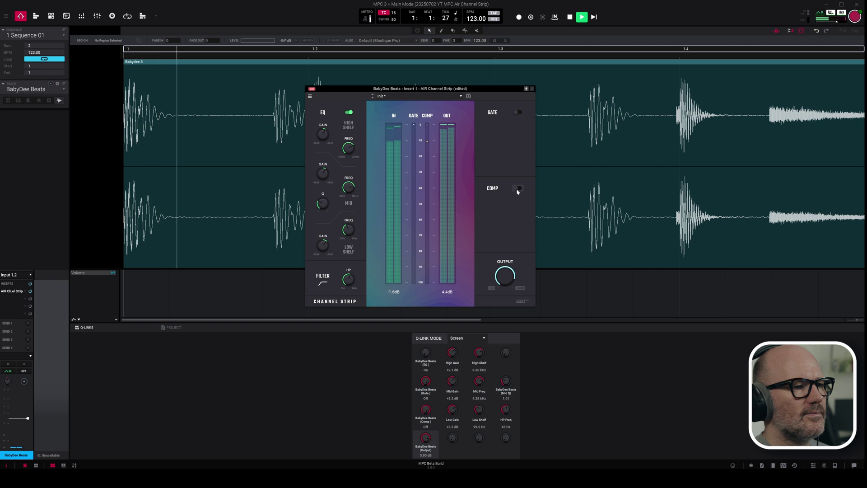
pyautogui.click(518, 189)
pyautogui.moveTo(503, 284); pyautogui.dragTo(501, 277)
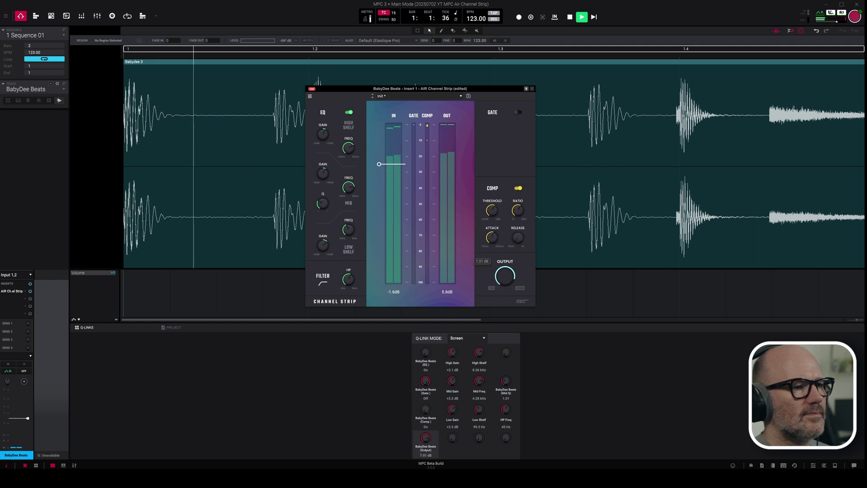
pyautogui.press('space')
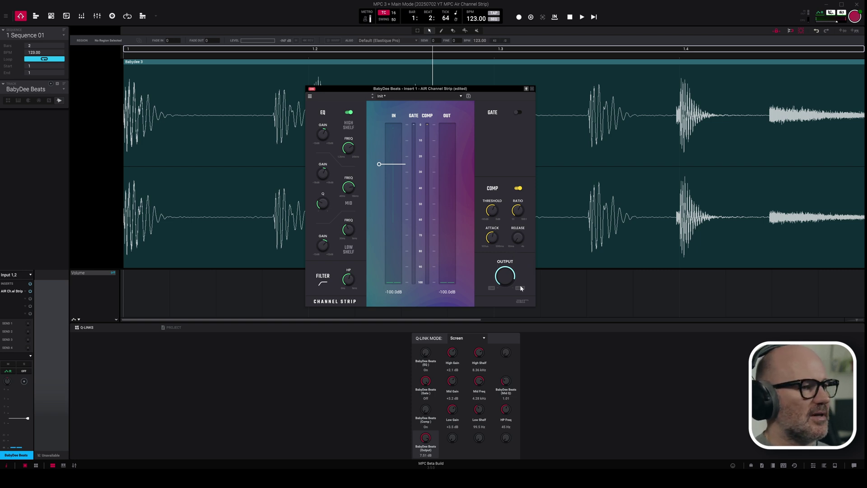
# Step: Switch the gate on briefly and turn it back off
pyautogui.moveTo(516, 271)
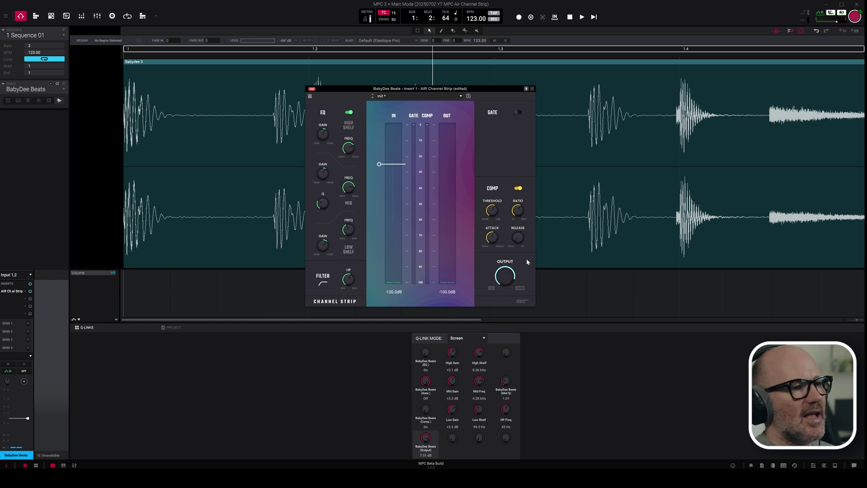
pyautogui.click(519, 112)
pyautogui.click(518, 113)
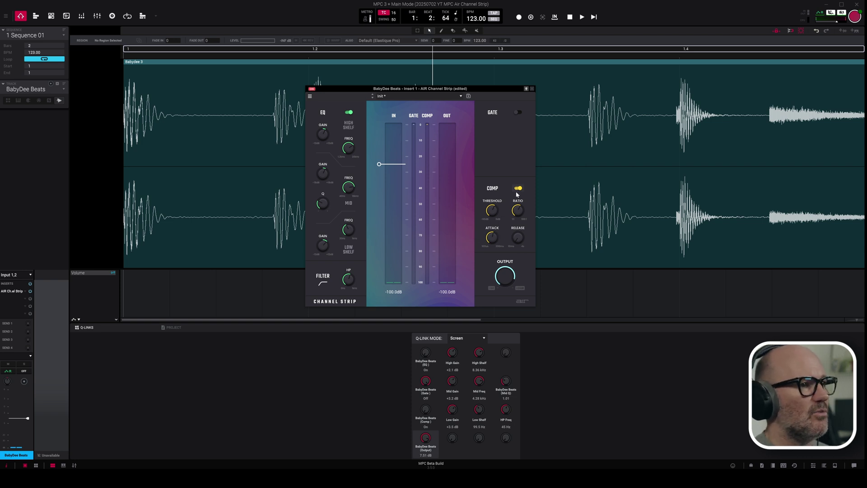
pyautogui.moveTo(518, 216)
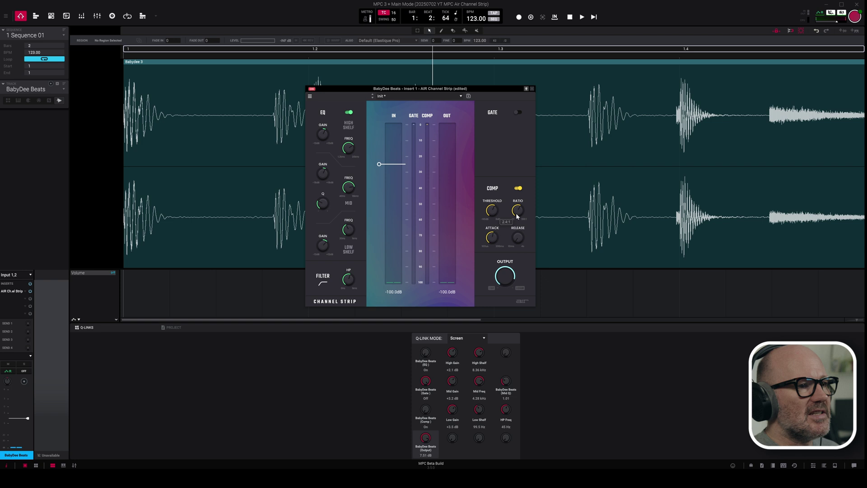